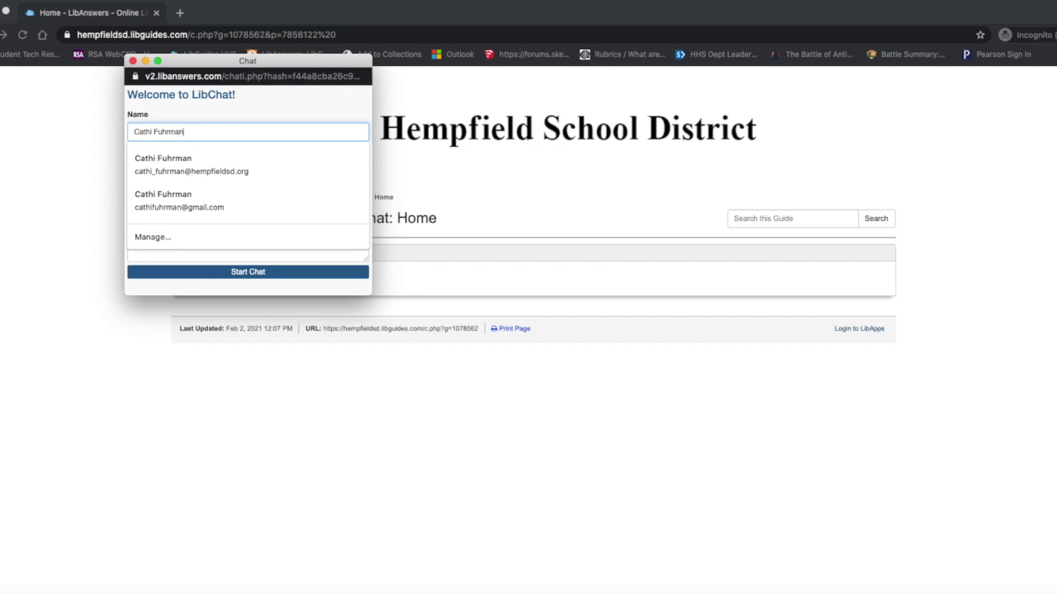
Step: Open the Ask A Librarian chat form and enter the patron's name and student ID
{"action": "left_click", "coordinate": [58, 167]}
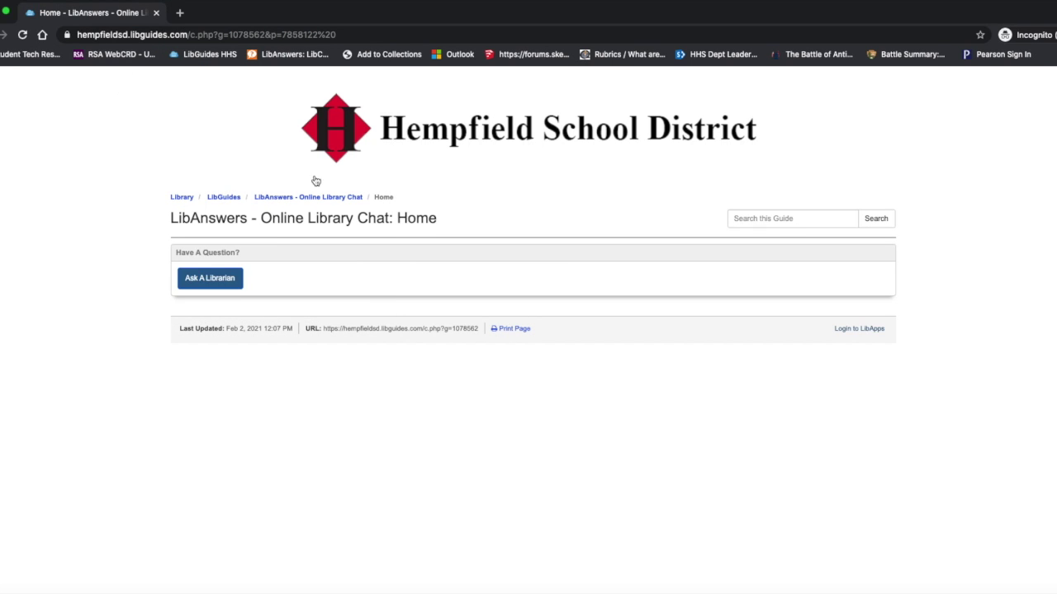
{"action": "left_click", "coordinate": [188, 276]}
{"action": "left_click", "coordinate": [185, 132]}
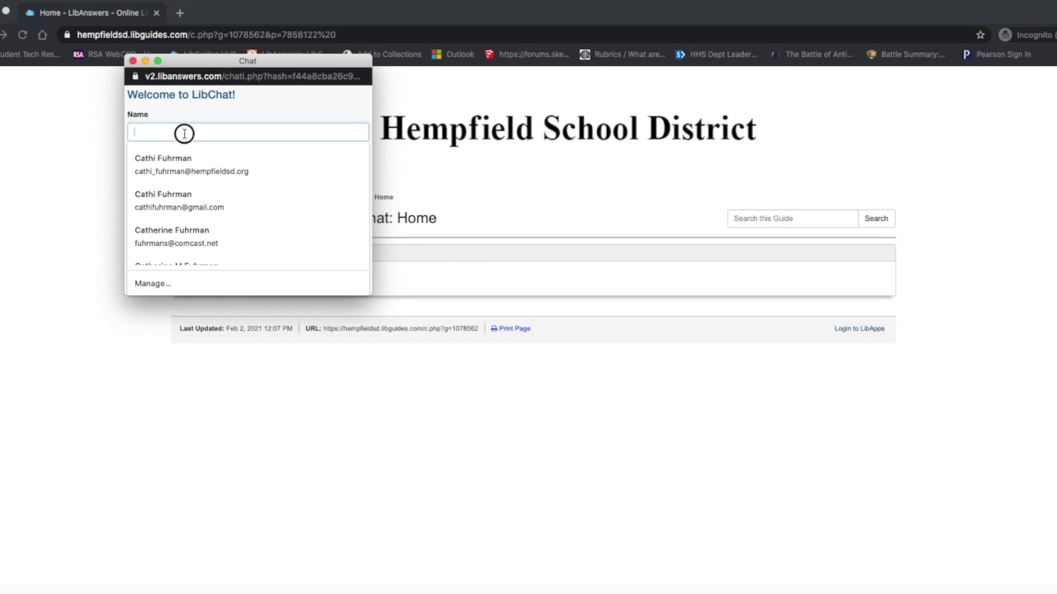
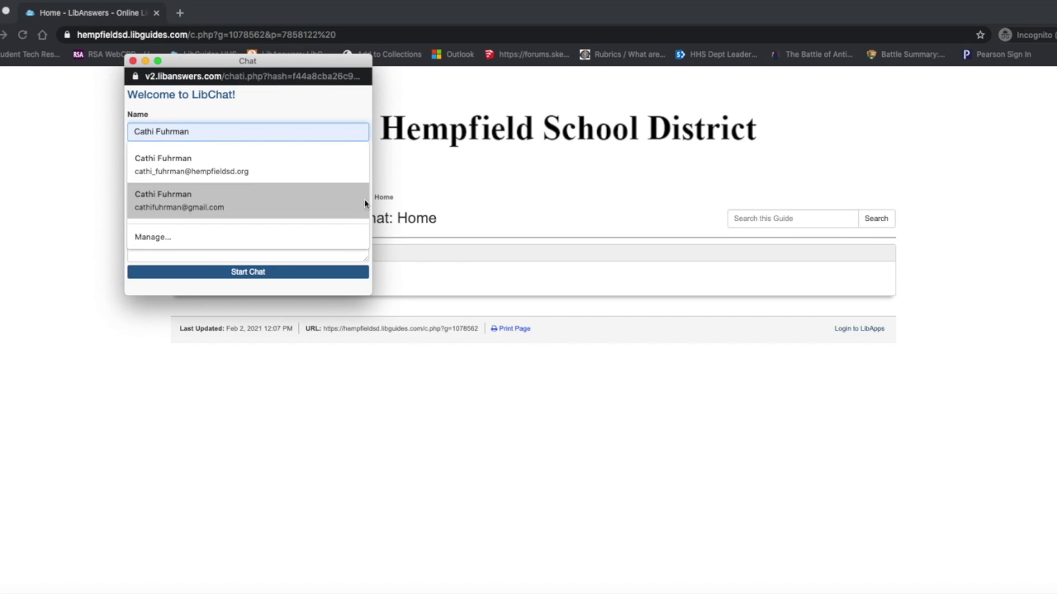
{"action": "left_click", "coordinate": [357, 105]}
{"action": "left_click", "coordinate": [229, 170]}
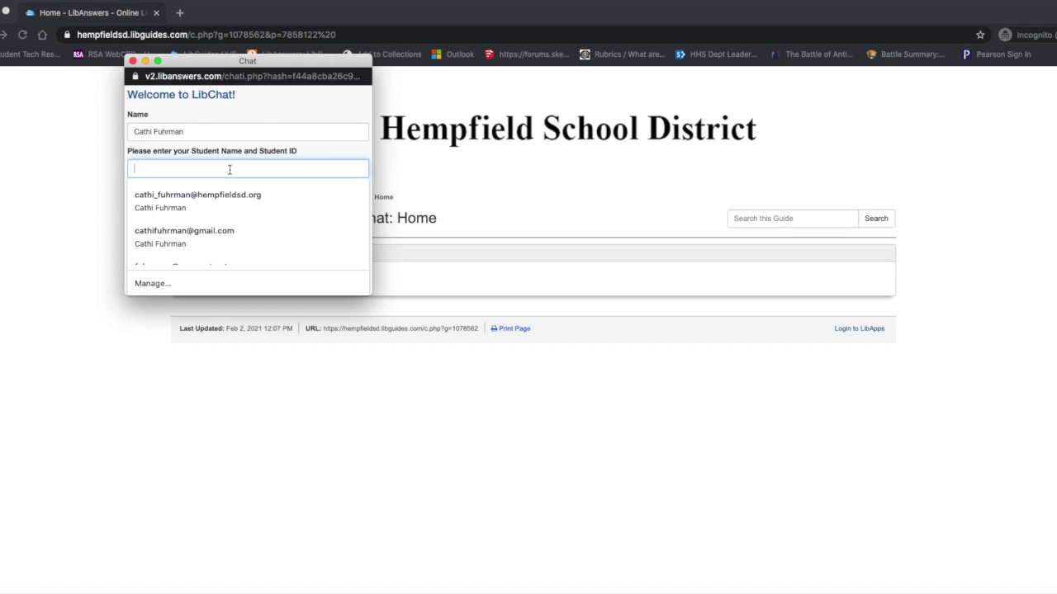
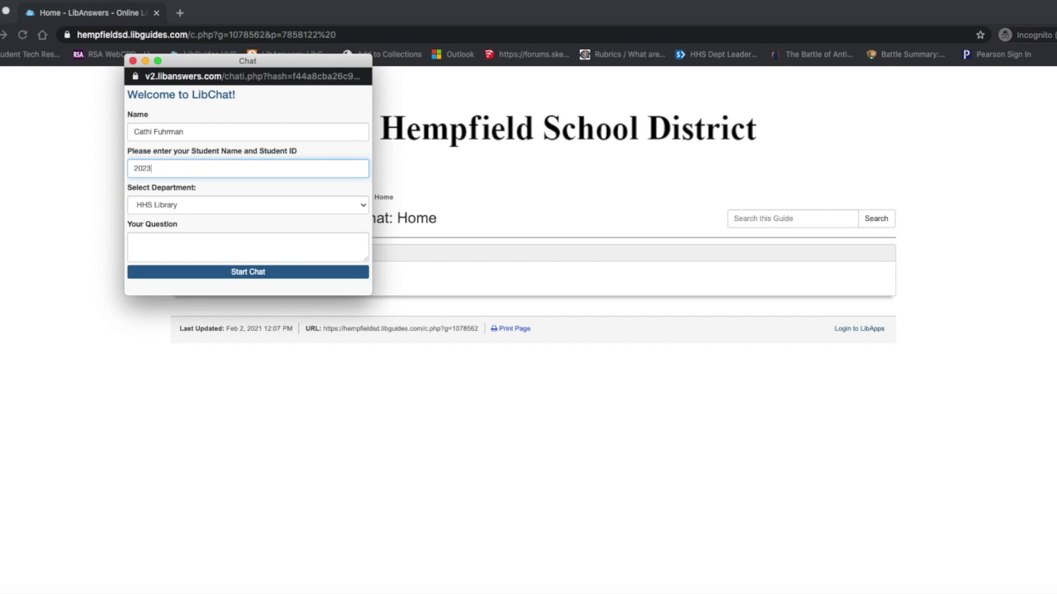
Step: Keep HHS Library as department, ask for the Gale Databases home password, and start the chat
{"action": "left_click", "coordinate": [243, 201]}
{"action": "left_click", "coordinate": [243, 205]}
{"action": "left_click", "coordinate": [221, 240]}
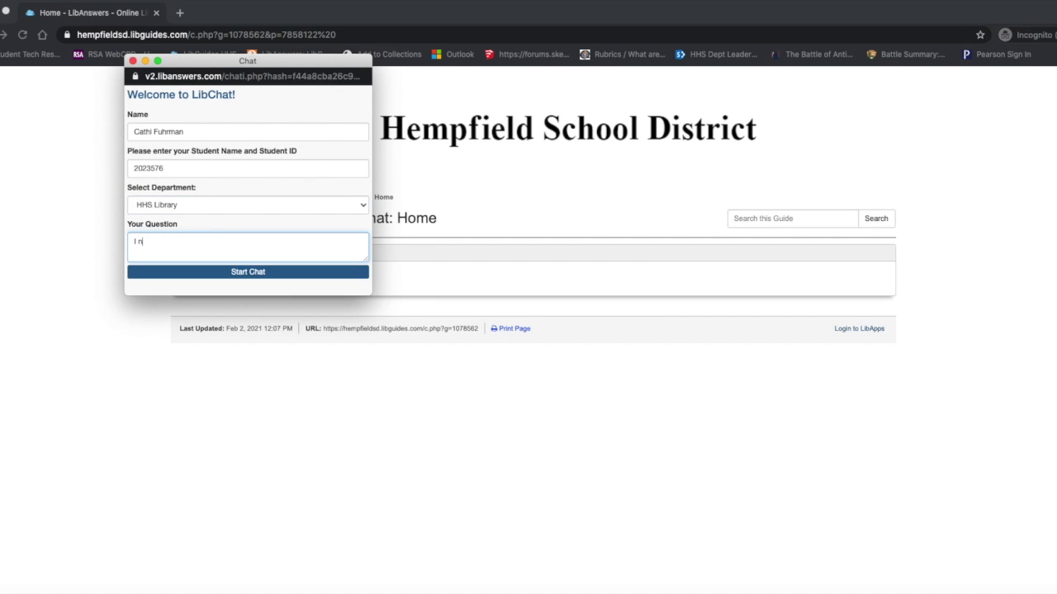
{"action": "type", "text": "I need the password to use the Gale Databases from home."}
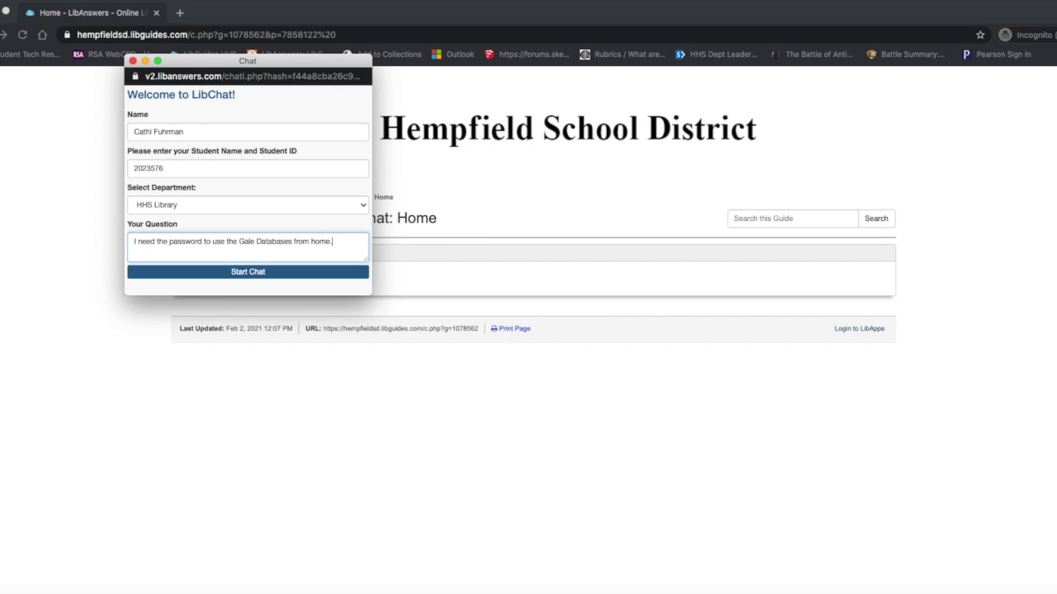
{"action": "left_click", "coordinate": [247, 272]}
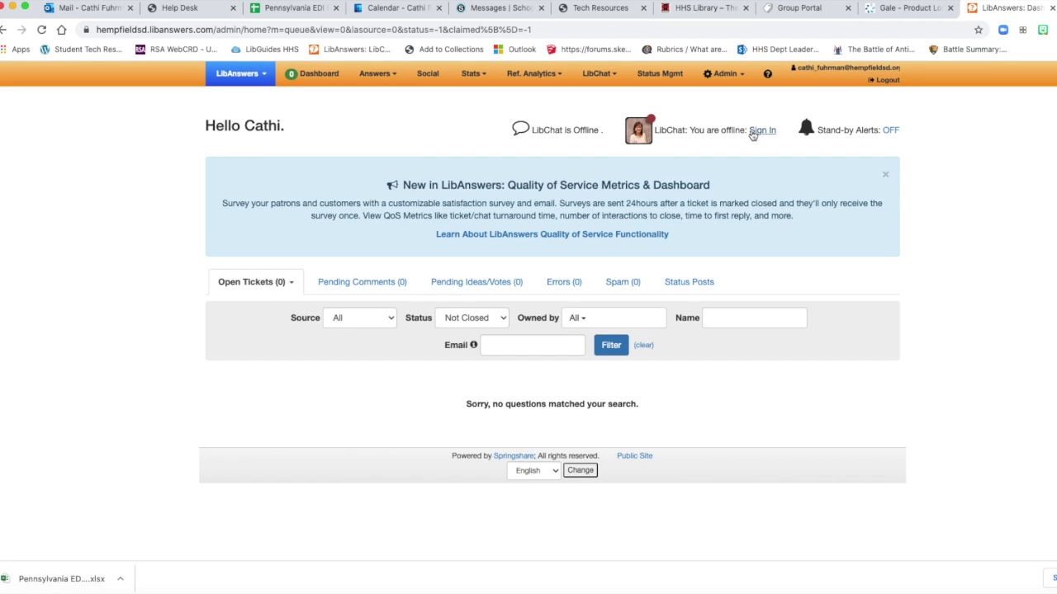
Step: On the LibChat dashboard, open and claim the waiting patron's chat
{"action": "left_click", "coordinate": [753, 134]}
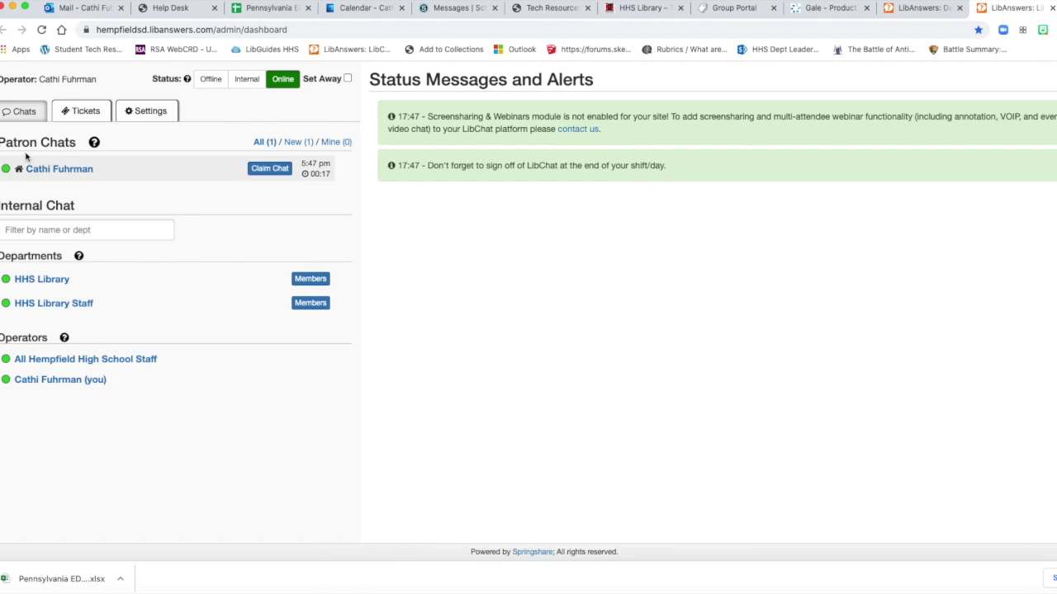
{"action": "left_click", "coordinate": [66, 172]}
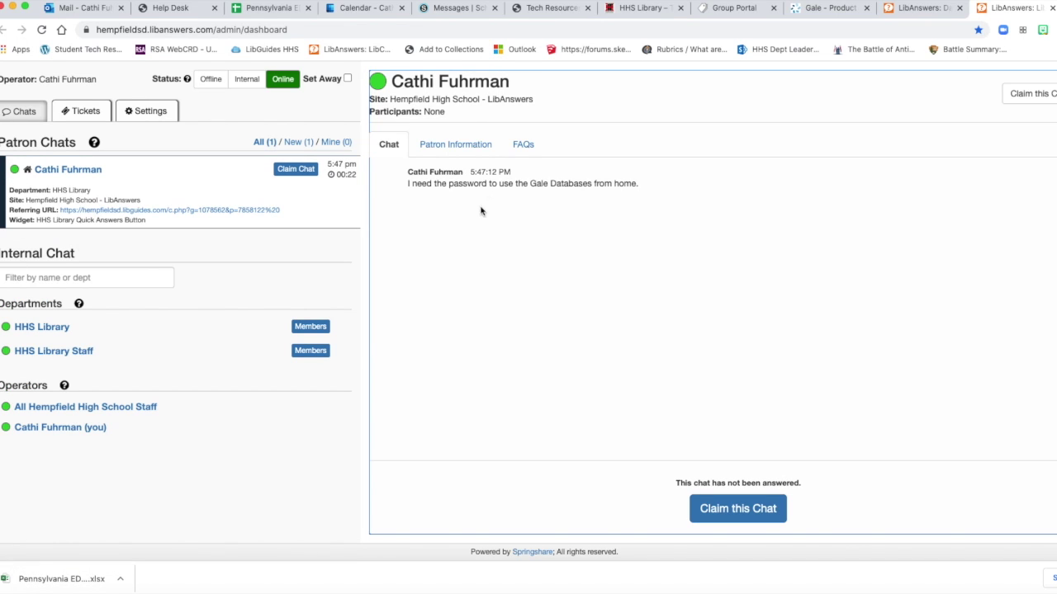
{"action": "left_click", "coordinate": [743, 509]}
Step: Draft the reply 'Hi! The password is :' with the password text removed
{"action": "left_click", "coordinate": [518, 487]}
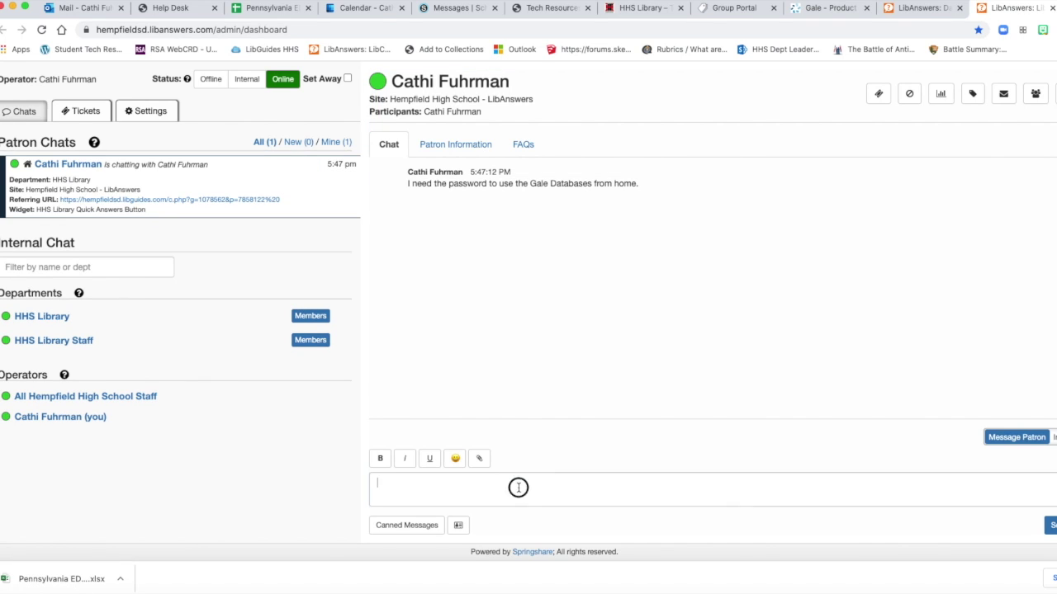
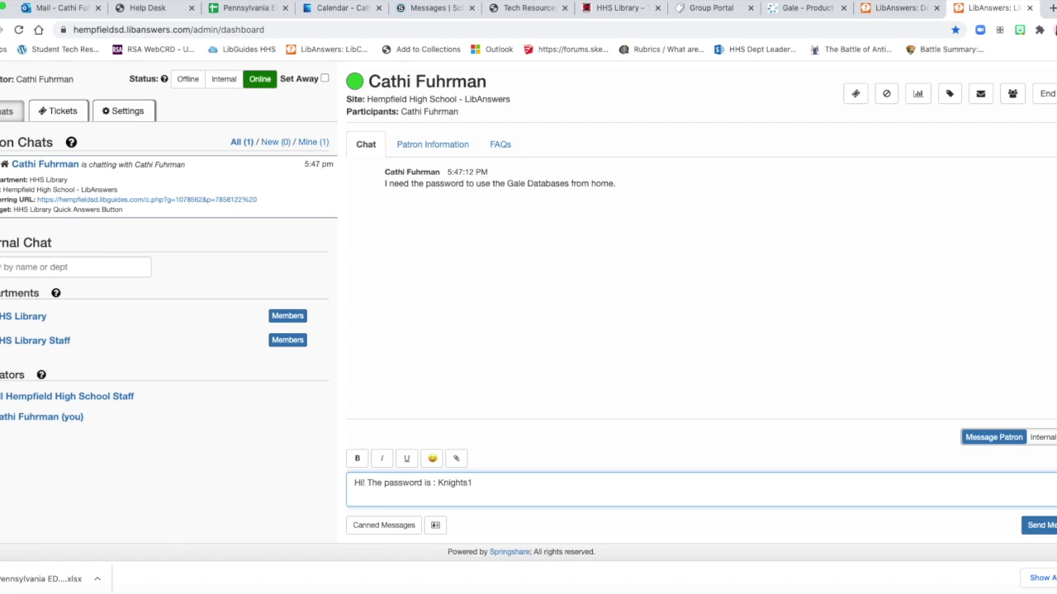
{"action": "left_click_drag", "start_coordinate": [474, 484], "coordinate": [438, 483]}
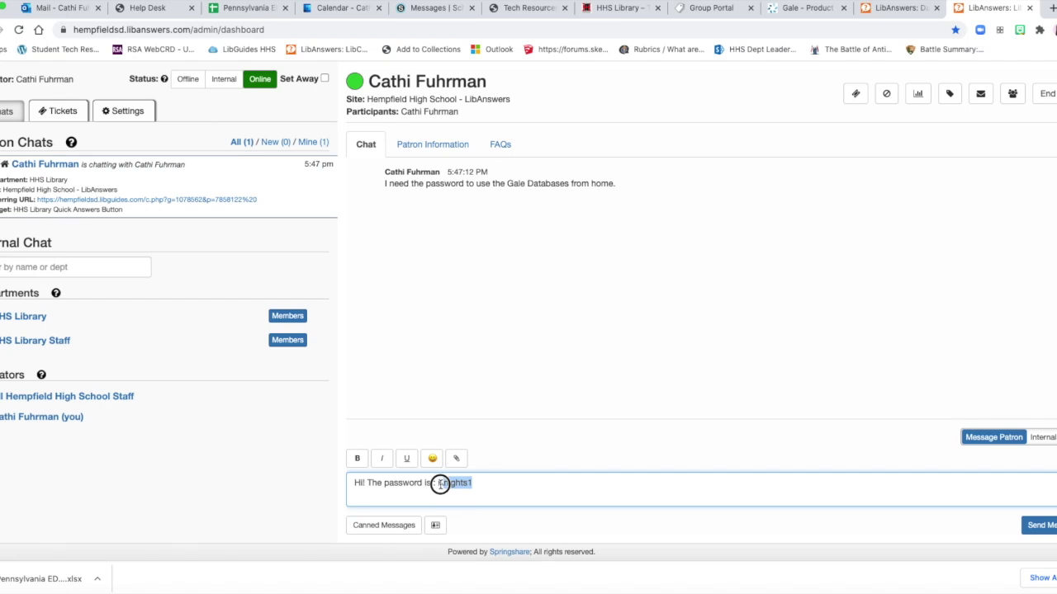
{"action": "key", "text": "BackSpace"}
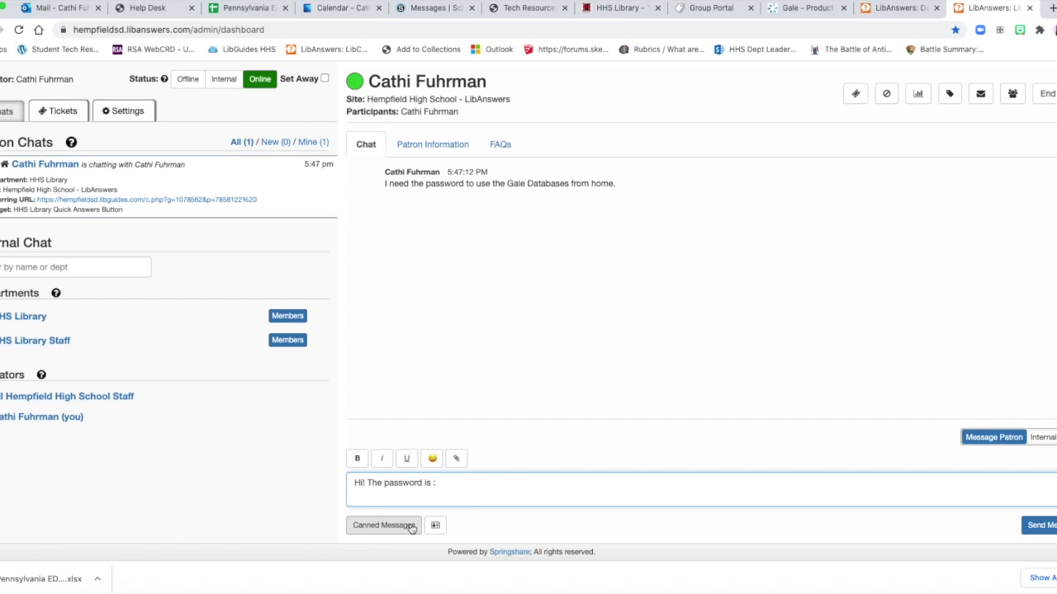
Step: Dismiss the canned messages and send the reply 'Hi! The password is :' to the patron
{"action": "left_click", "coordinate": [384, 525]}
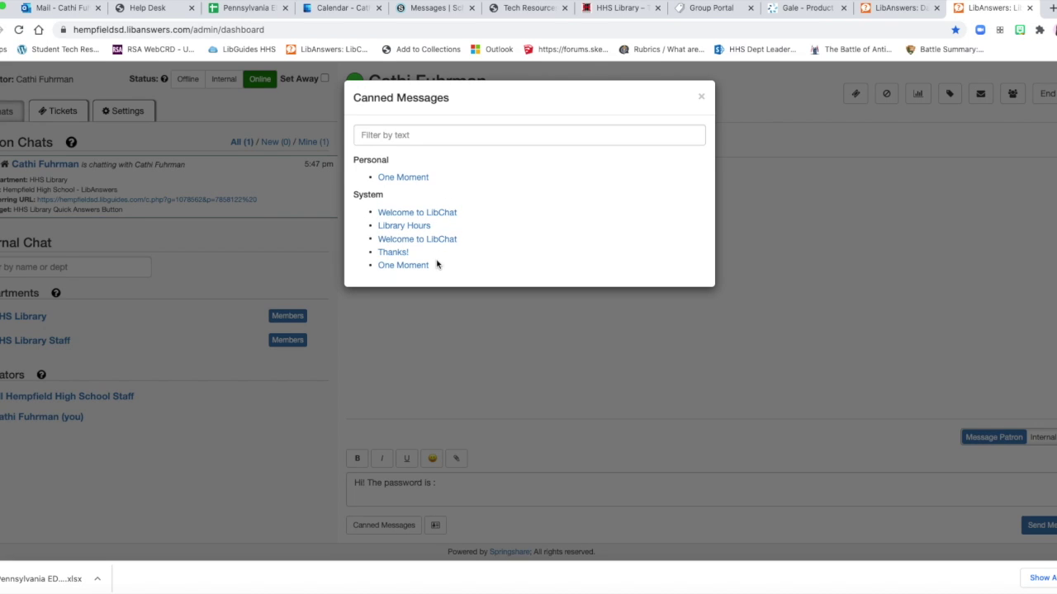
{"action": "left_click", "coordinate": [702, 98]}
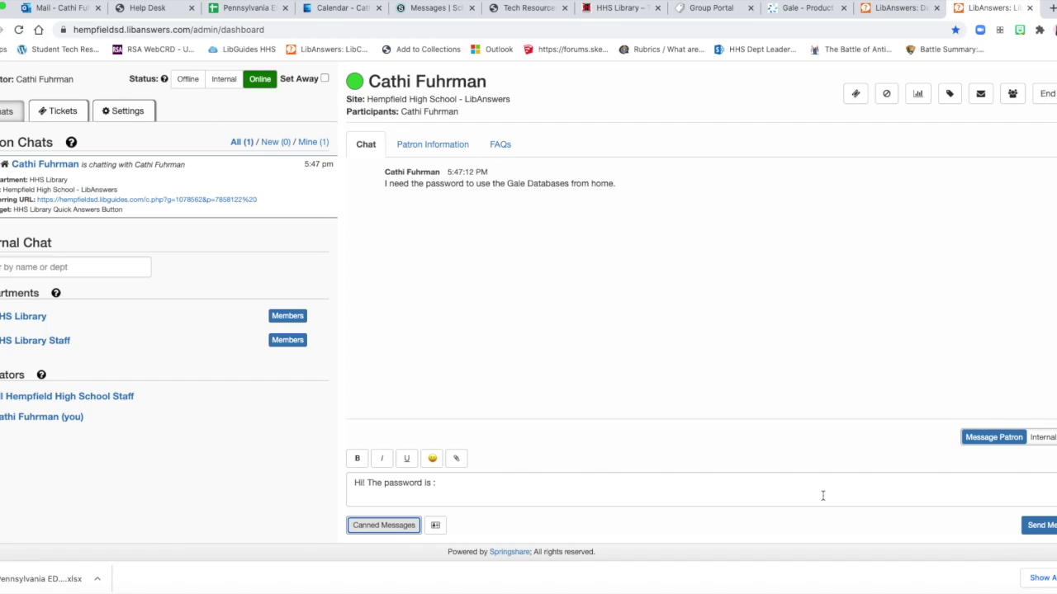
{"action": "left_click", "coordinate": [1053, 525]}
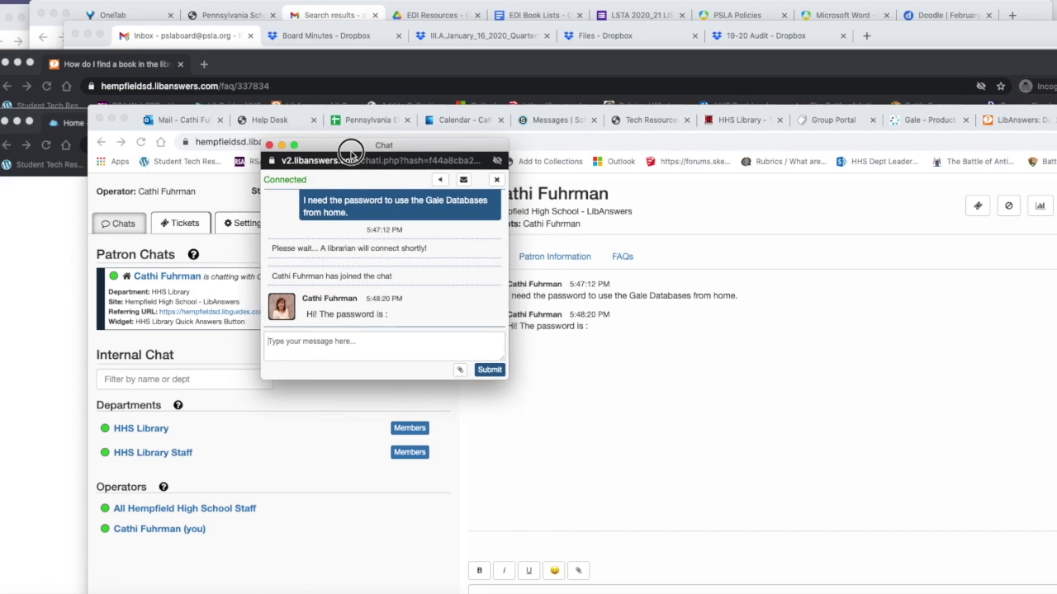
{"action": "left_click_drag", "start_coordinate": [351, 152], "coordinate": [293, 161]}
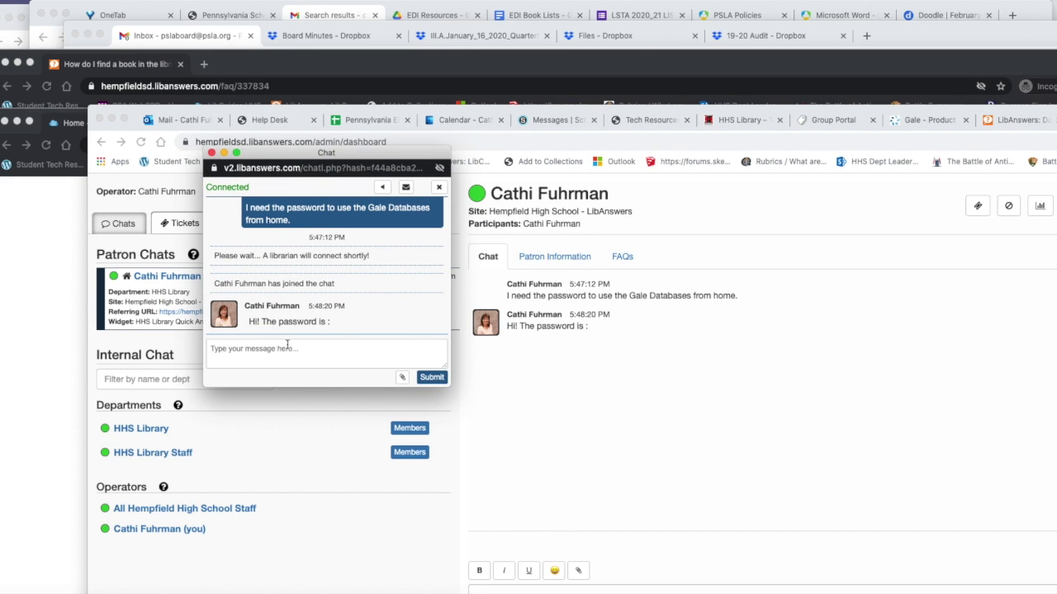
Step: As the patron, send a follow-up saying the password still isn't working
{"action": "type", "text": "Thanks - that still isn't working"}
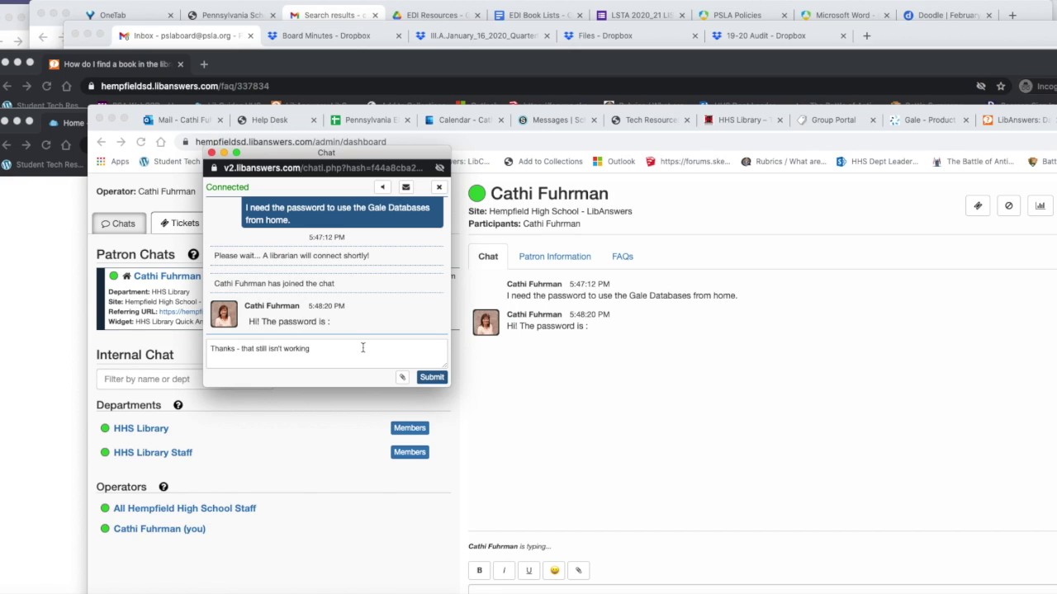
{"action": "left_click", "coordinate": [431, 376]}
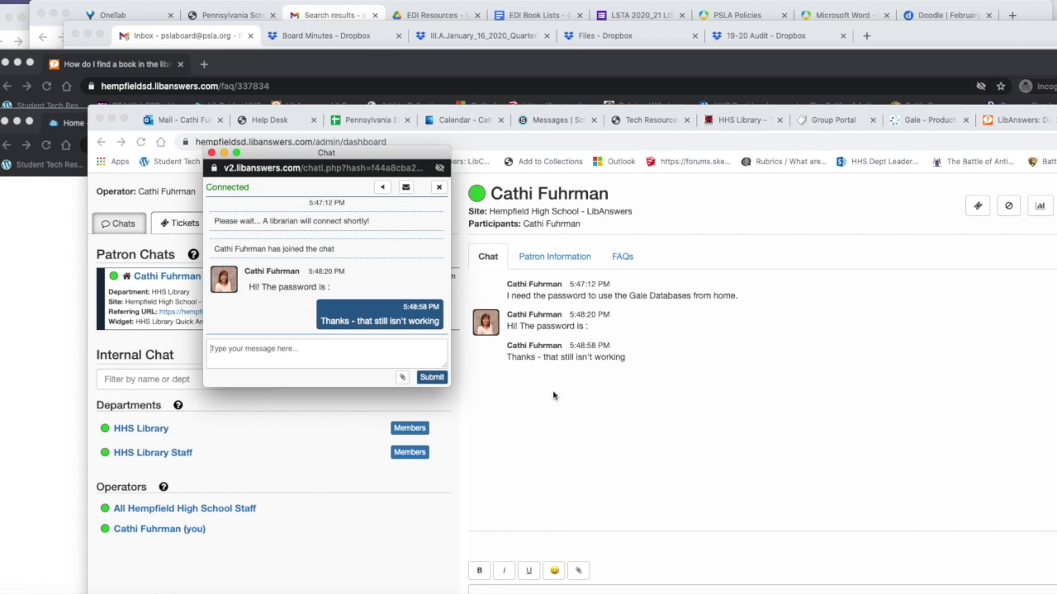
{"action": "left_click", "coordinate": [572, 405]}
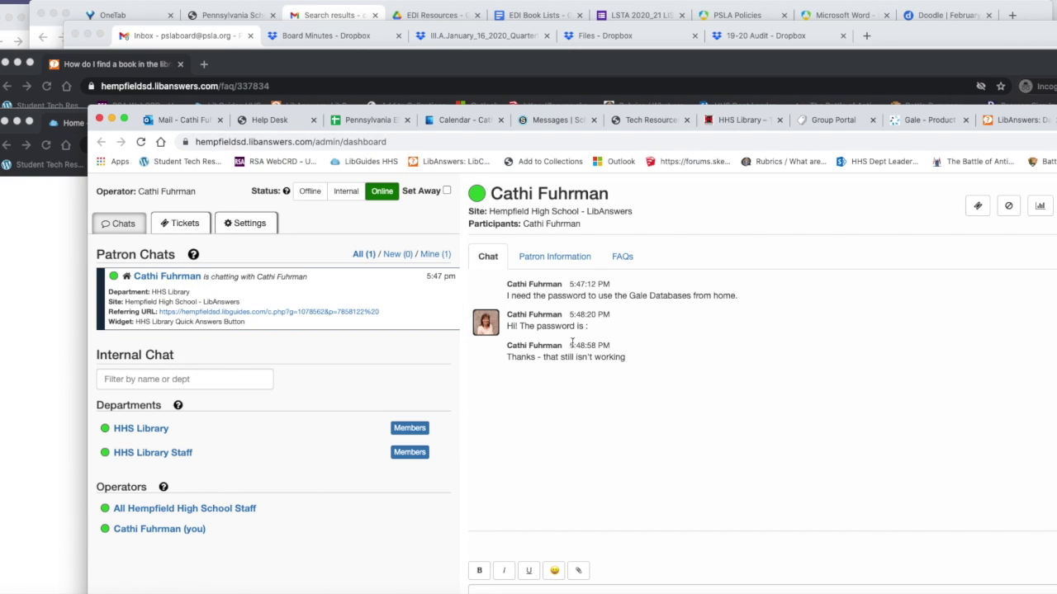
{"action": "left_click_drag", "start_coordinate": [134, 110], "coordinate": [92, 10]}
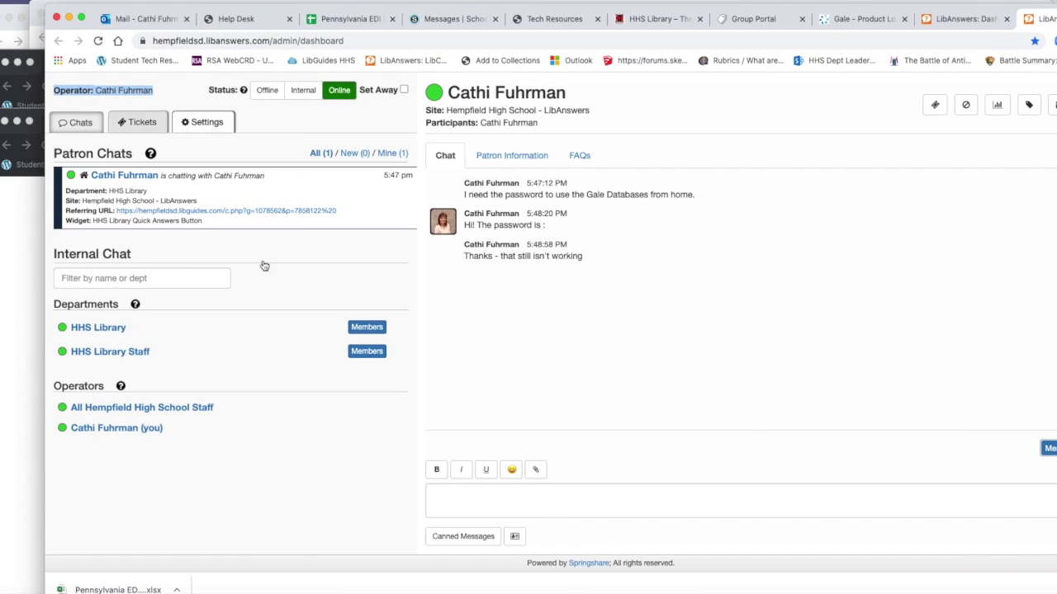
Step: As the librarian, reply 'Can you take a screenshot and share it with me?'
{"action": "left_click", "coordinate": [465, 506]}
{"action": "type", "text": "Can you take a screenshot a"}
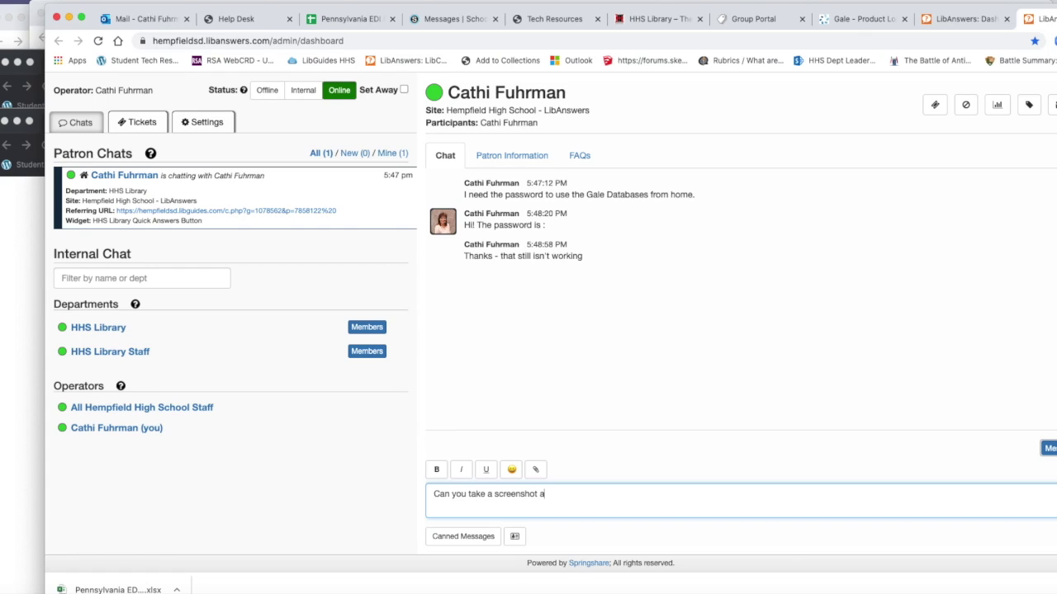
{"action": "type", "text": "nd share it with em"}
{"action": "key", "text": "Return"}
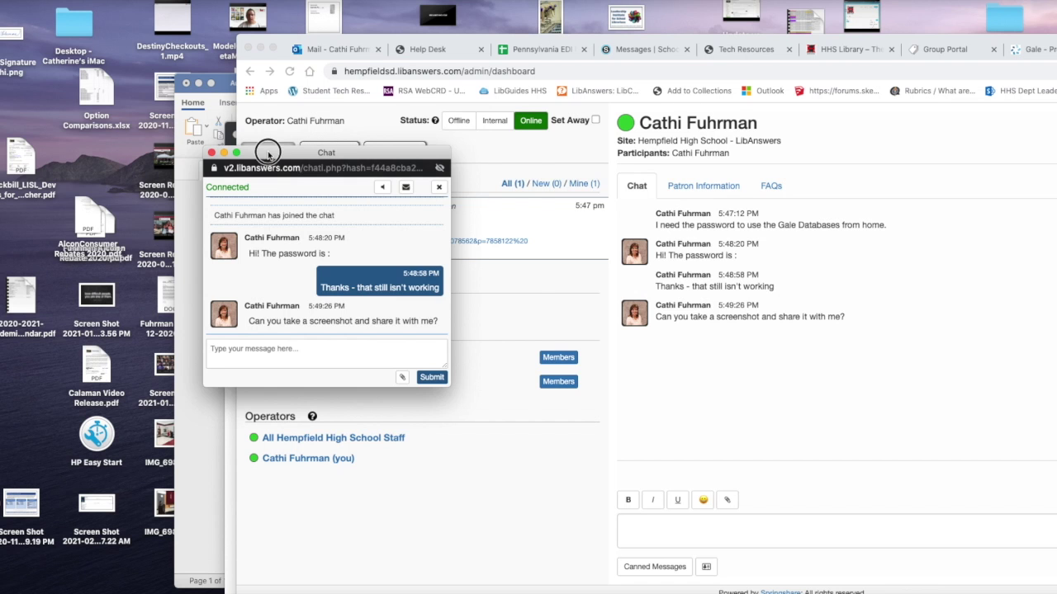
{"action": "mouse_move", "coordinate": [341, 151]}
{"action": "left_mouse_down"}
{"action": "mouse_move", "coordinate": [573, 148]}
{"action": "mouse_move", "coordinate": [547, 149]}
{"action": "left_mouse_up"}
Step: Reply 'Sure', upload the February 1 screenshot, then close the chat popup and maximize the dashboard
{"action": "left_click", "coordinate": [542, 341]}
{"action": "type", "text": "Sure"}
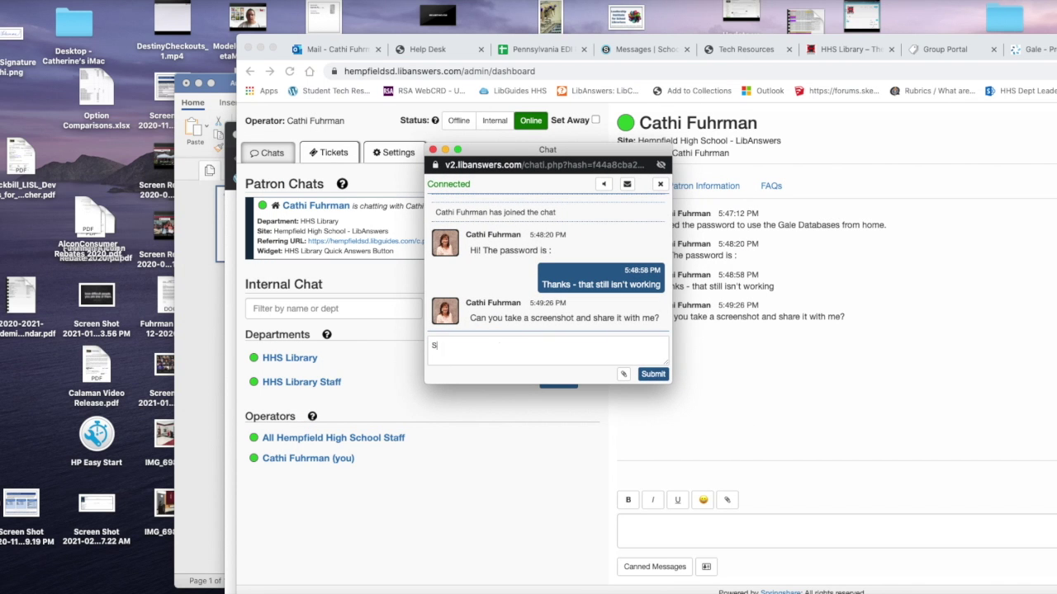
{"action": "left_click", "coordinate": [624, 374]}
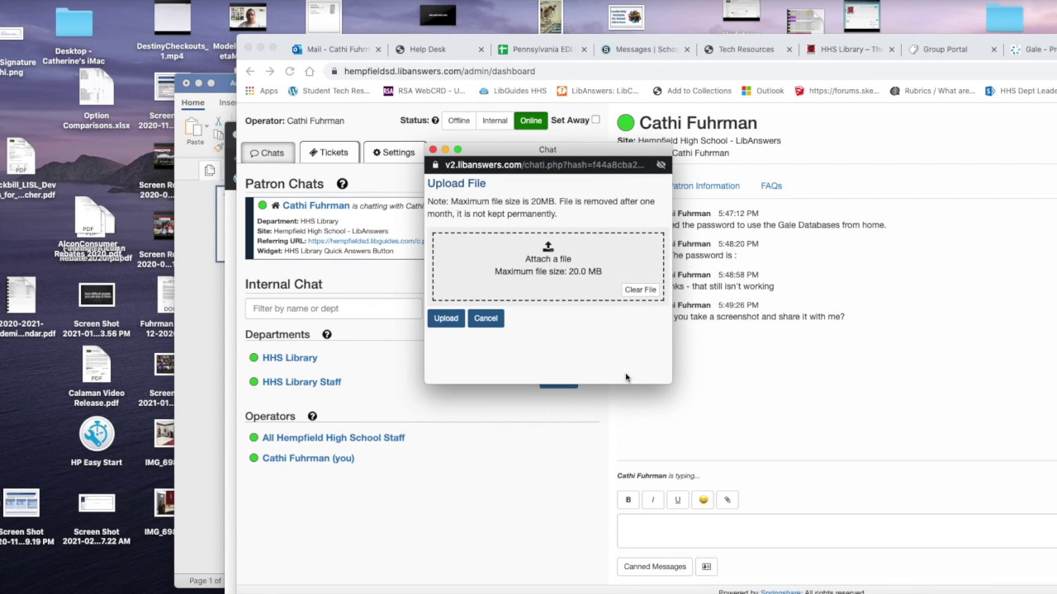
{"action": "left_click", "coordinate": [519, 258]}
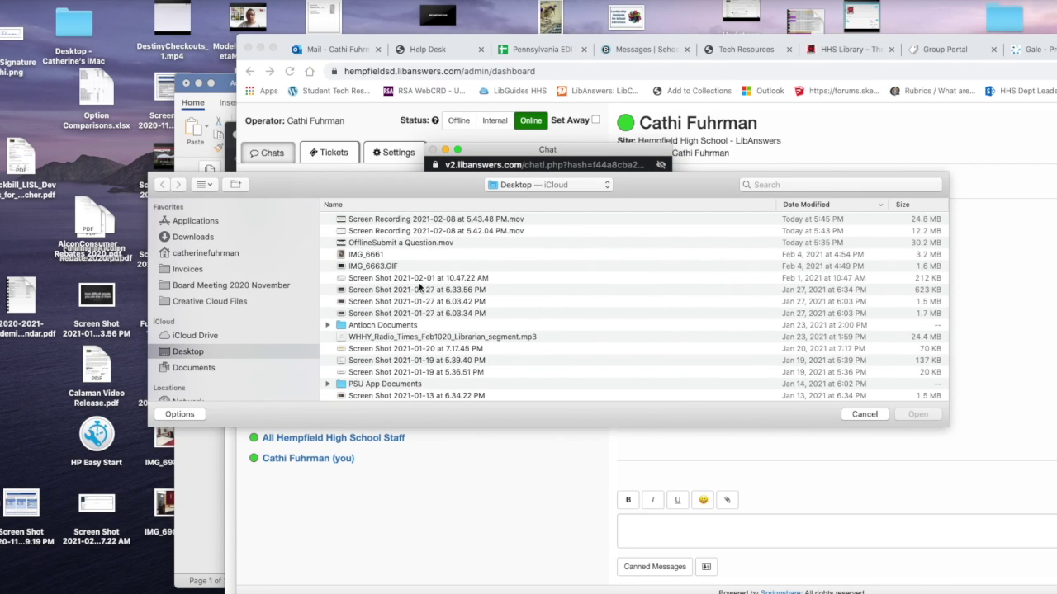
{"action": "left_click", "coordinate": [420, 279]}
{"action": "left_click", "coordinate": [898, 415]}
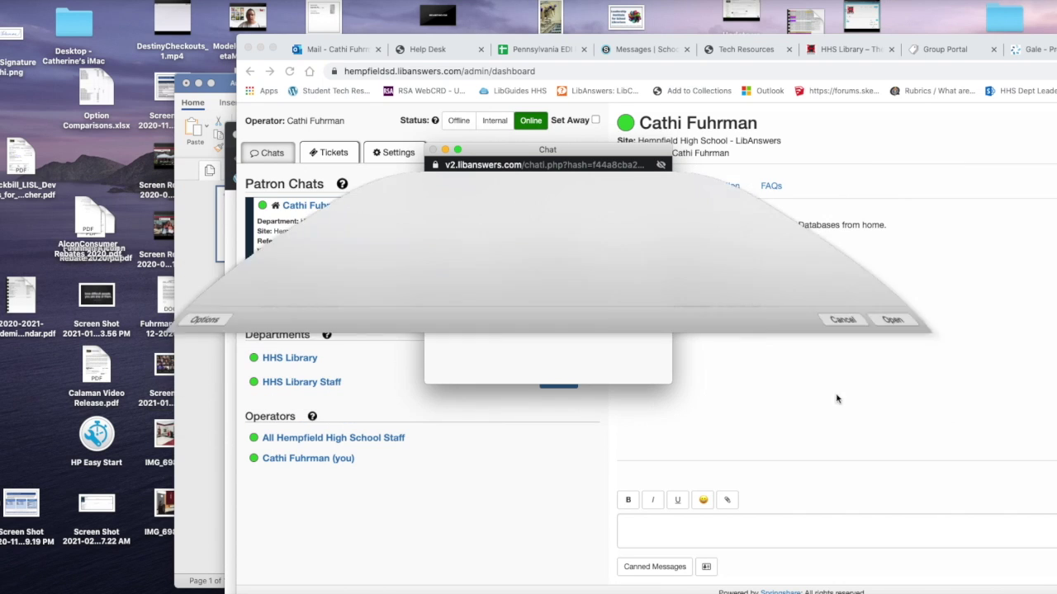
{"action": "left_click", "coordinate": [448, 350]}
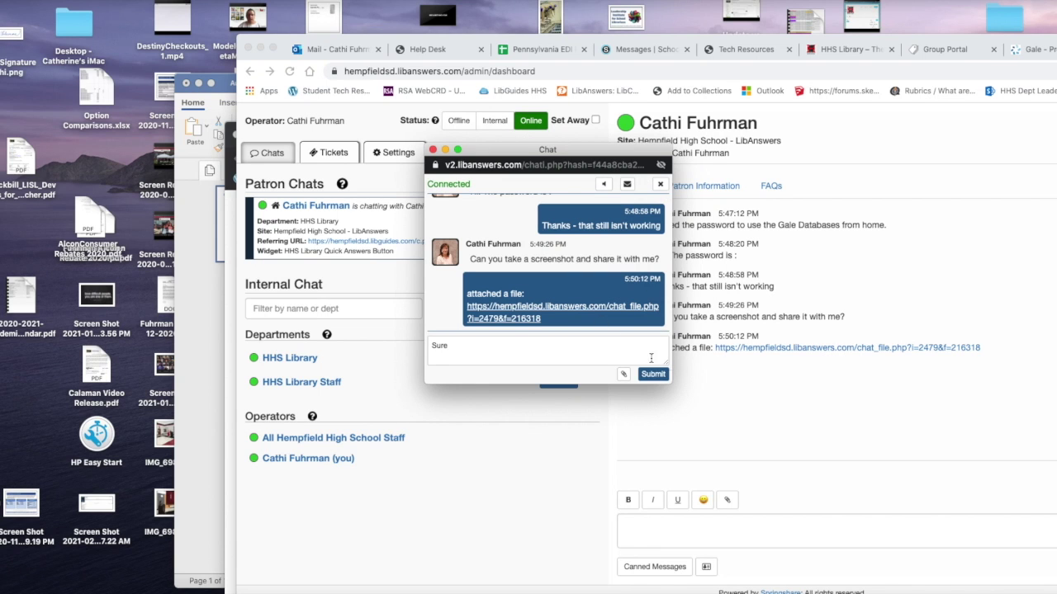
{"action": "left_click", "coordinate": [432, 149]}
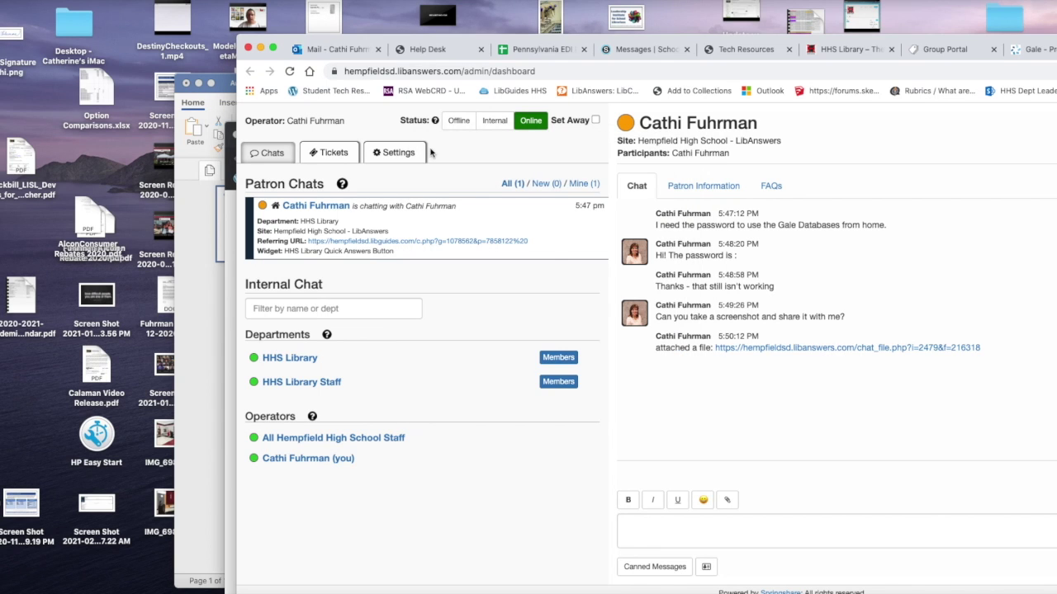
{"action": "double_click", "coordinate": [286, 43]}
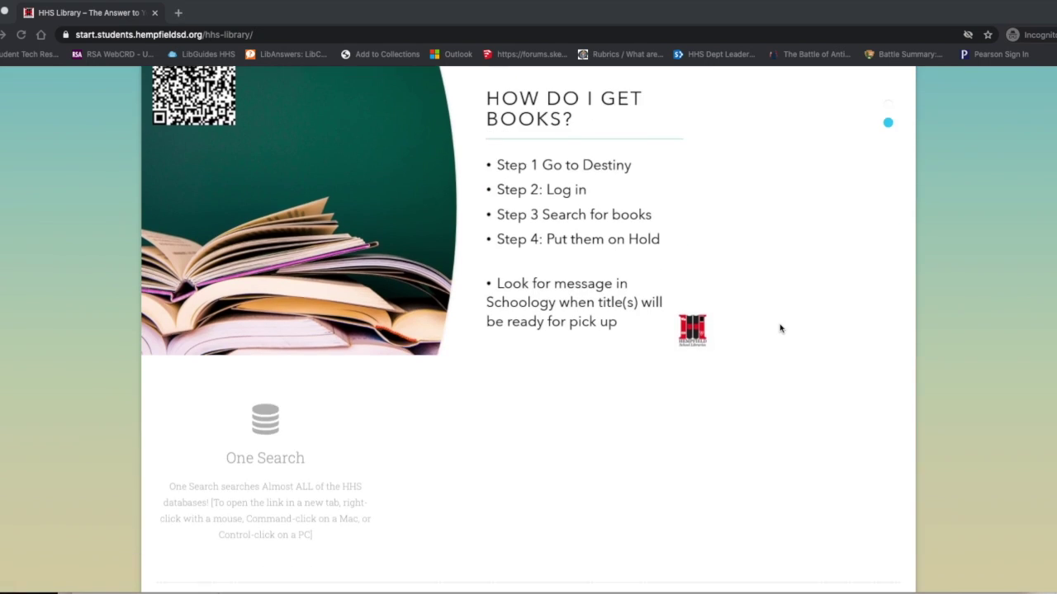
Step: From the chat link, search public answers for 'How do I access Destiny from home?'
{"action": "scroll", "coordinate": [778, 327], "scroll_direction": "down", "scroll_amount": 5}
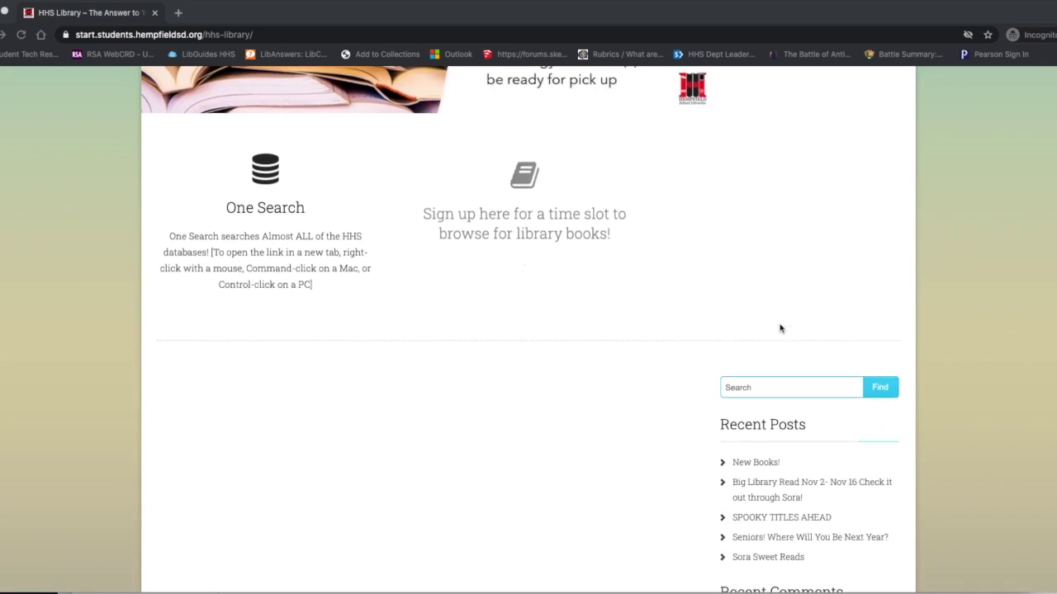
{"action": "scroll", "coordinate": [780, 328], "scroll_direction": "up", "scroll_amount": 3}
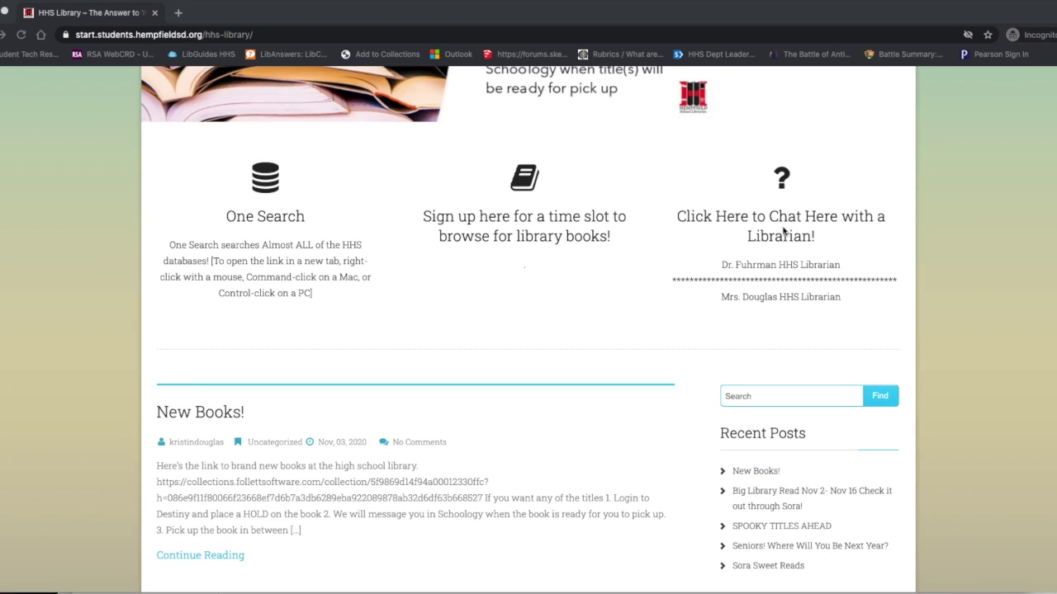
{"action": "left_click", "coordinate": [781, 234]}
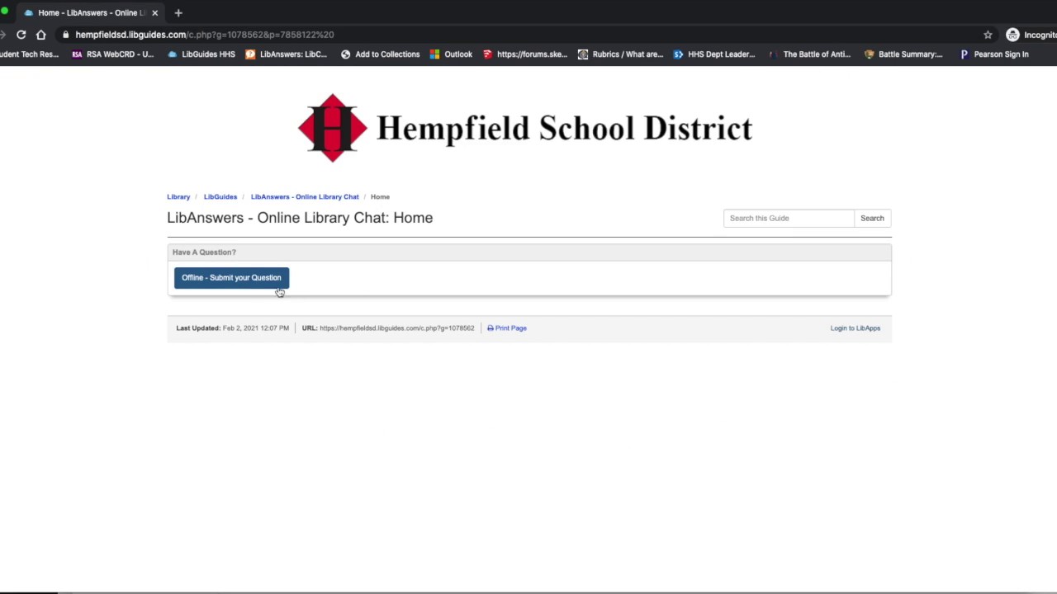
{"action": "left_click", "coordinate": [253, 281]}
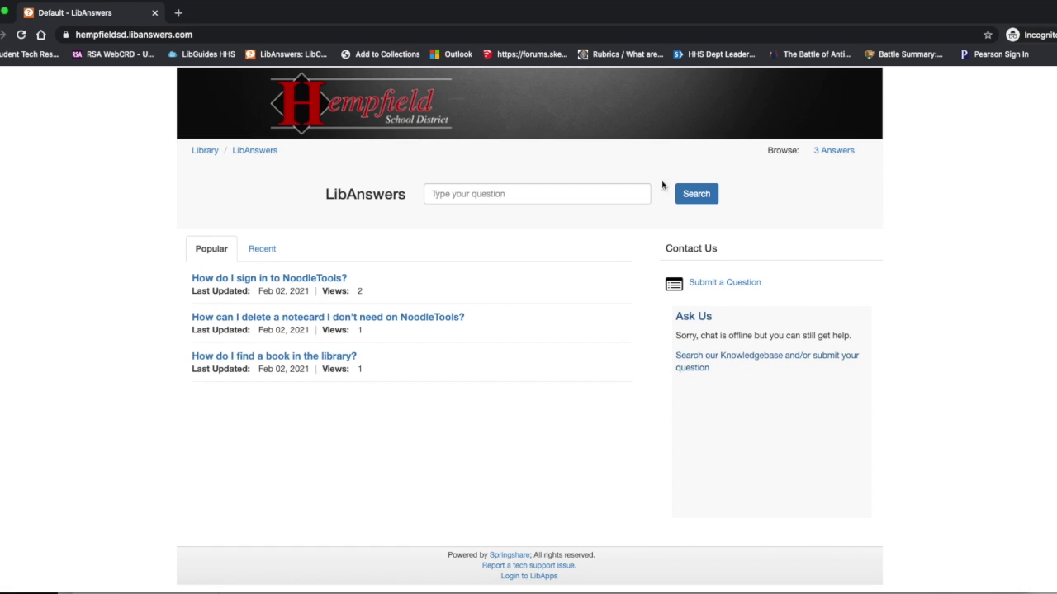
{"action": "left_click", "coordinate": [503, 197]}
{"action": "type", "text": "How do I acces"}
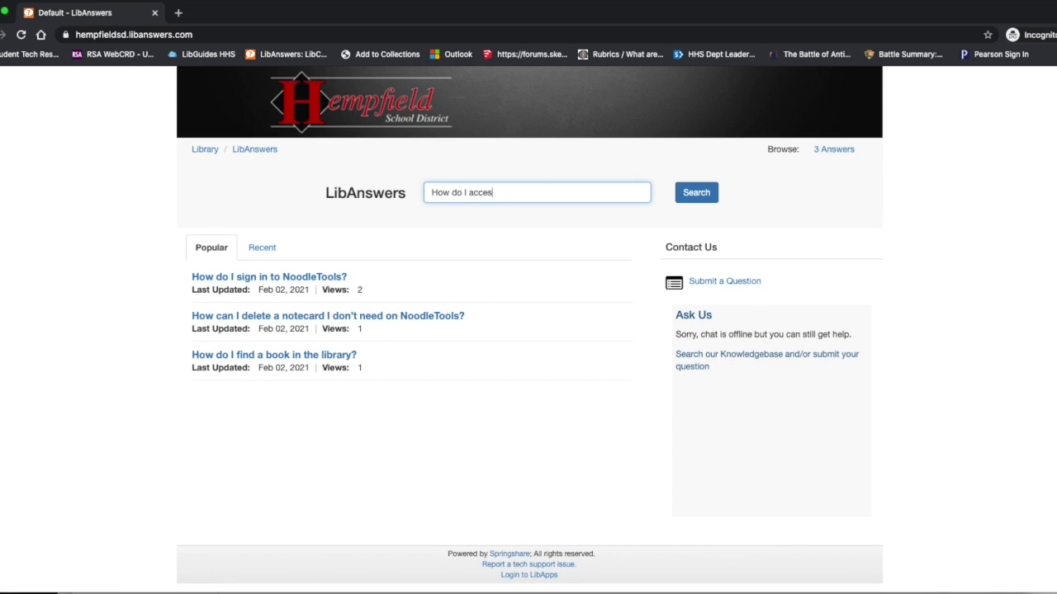
{"action": "type", "text": "s Destiny from home"}
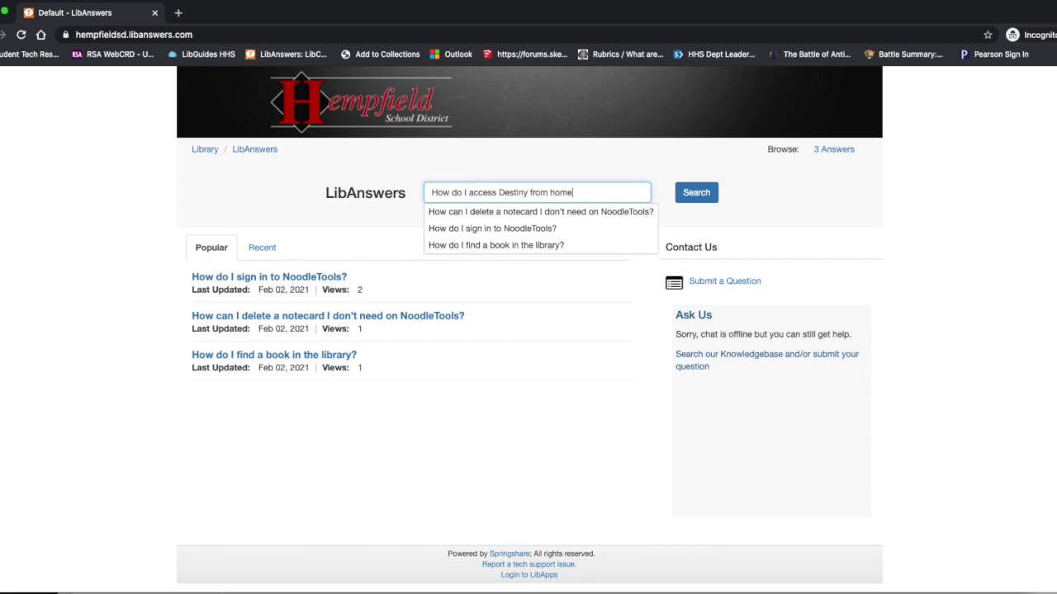
{"action": "type", "text": "?"}
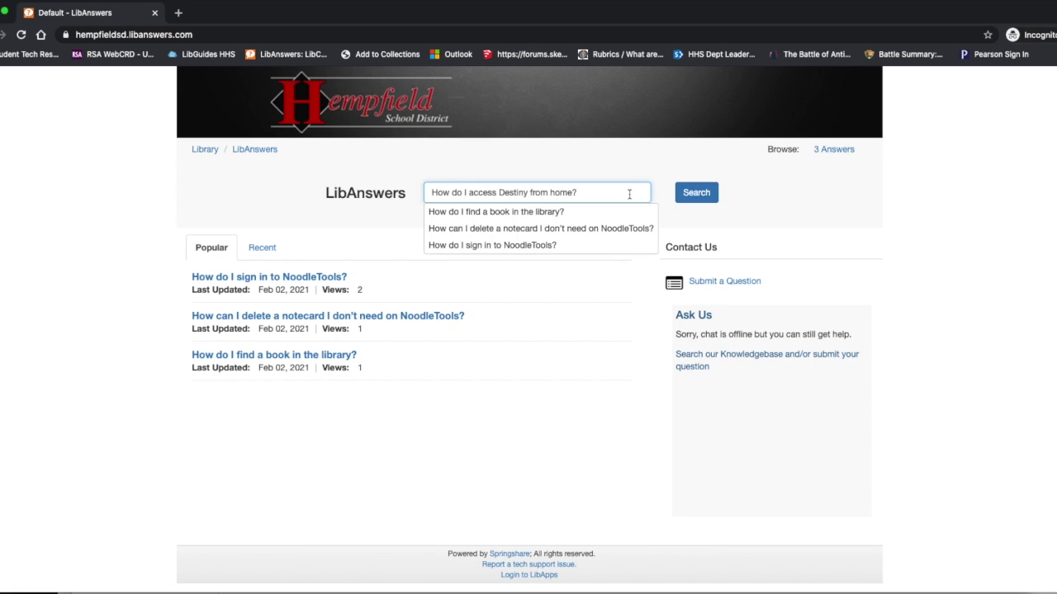
{"action": "key", "text": "Return"}
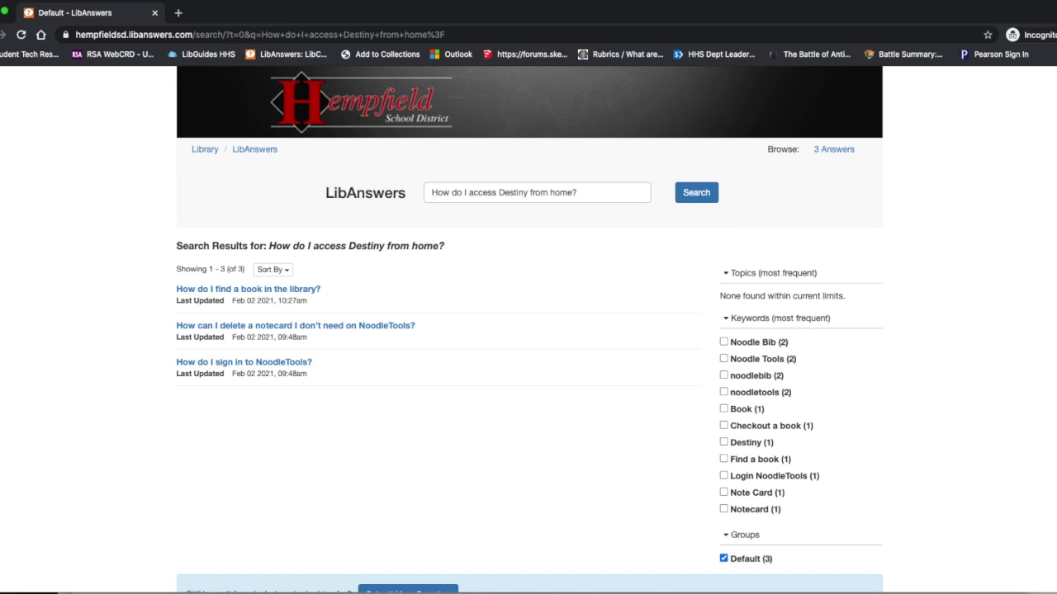
{"action": "scroll", "coordinate": [614, 448], "scroll_direction": "down", "scroll_amount": 2}
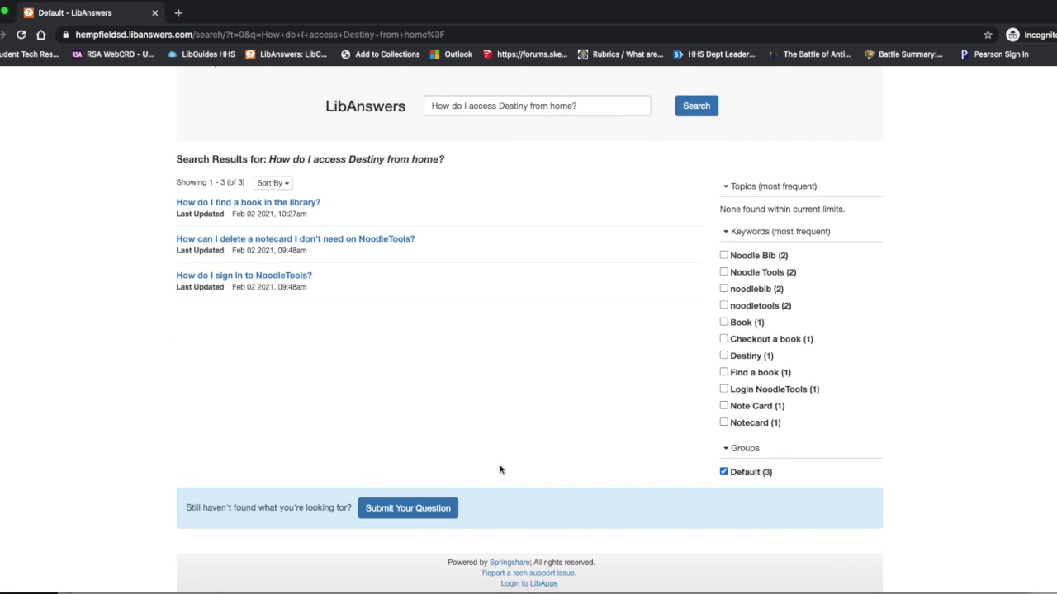
Step: Enter the question 'How do I access Destiny from Home?' with detail 'I'm trying to find an ebook.'
{"action": "left_click", "coordinate": [411, 507]}
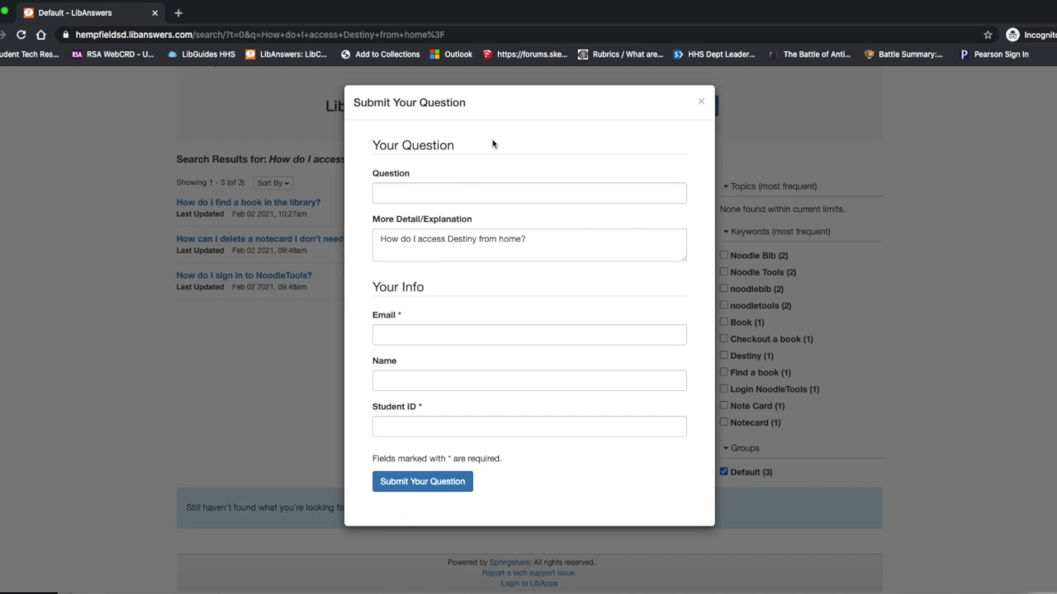
{"action": "left_click", "coordinate": [455, 187]}
{"action": "left_click", "coordinate": [577, 225]}
{"action": "left_click_drag", "start_coordinate": [529, 239], "coordinate": [347, 243]}
{"action": "left_click", "coordinate": [394, 190]}
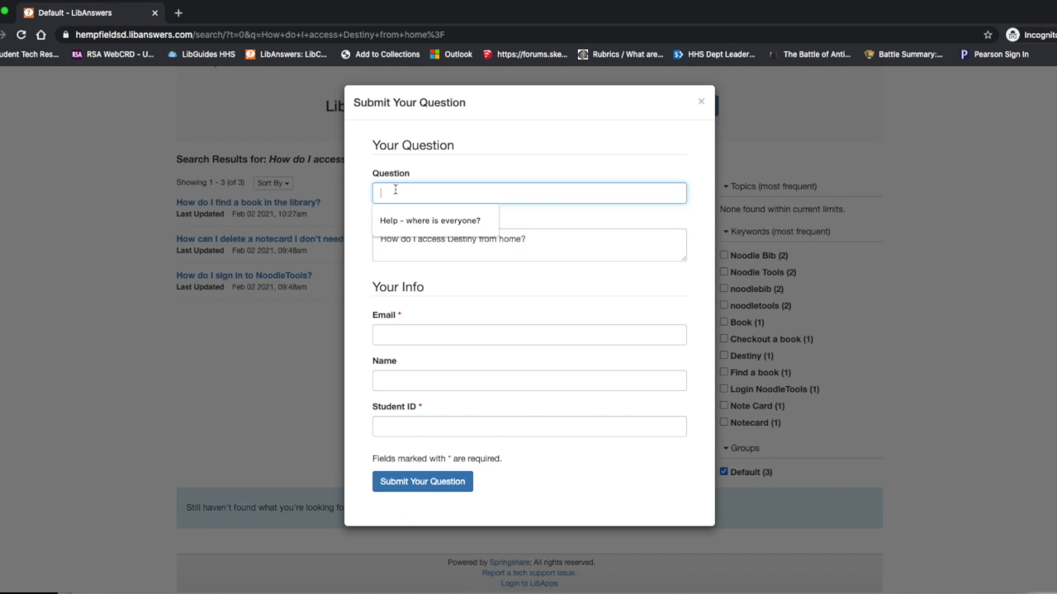
{"action": "type", "text": "How do"}
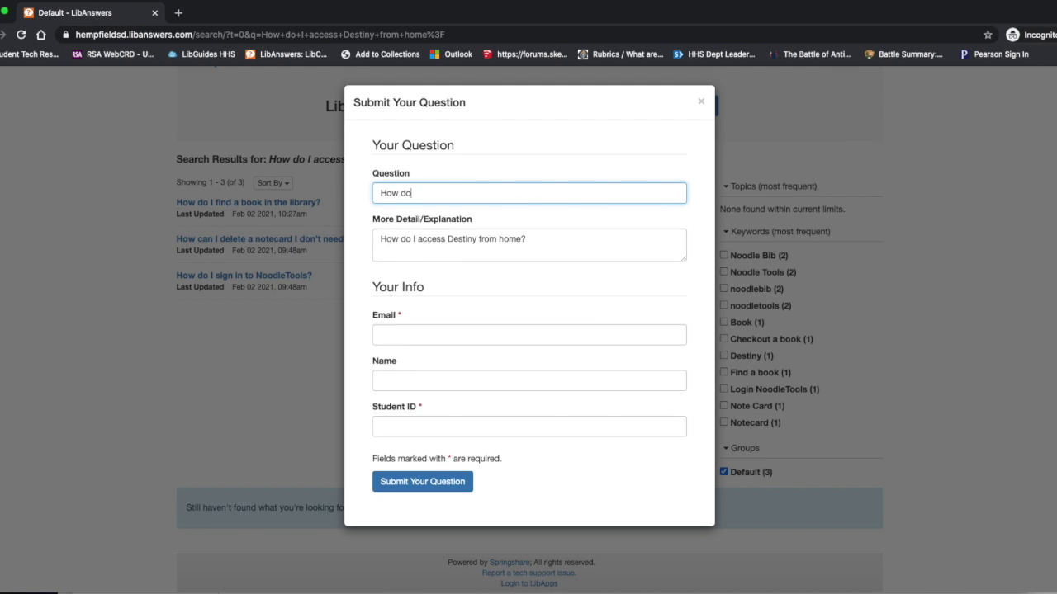
{"action": "type", "text": " I access Destiny f"}
{"action": "type", "text": "rom Home?"}
{"action": "left_click_drag", "start_coordinate": [551, 247], "coordinate": [380, 229]}
{"action": "type", "text": "I'm trhing "}
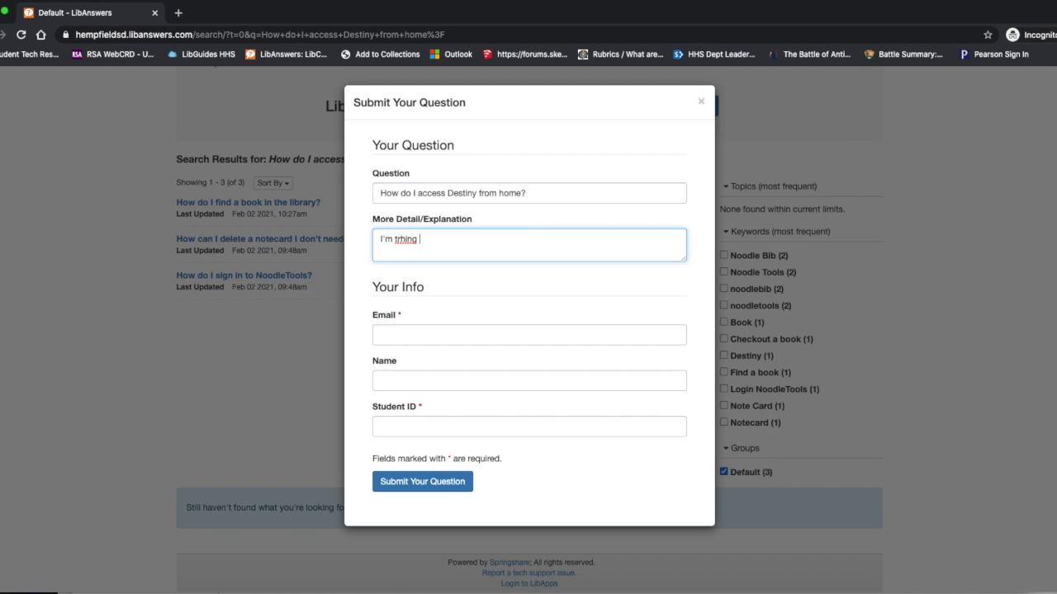
{"action": "type", "text": "g to find an ebook."}
Step: Fill in the patron's email address, full name and student ID
{"action": "left_click", "coordinate": [423, 334]}
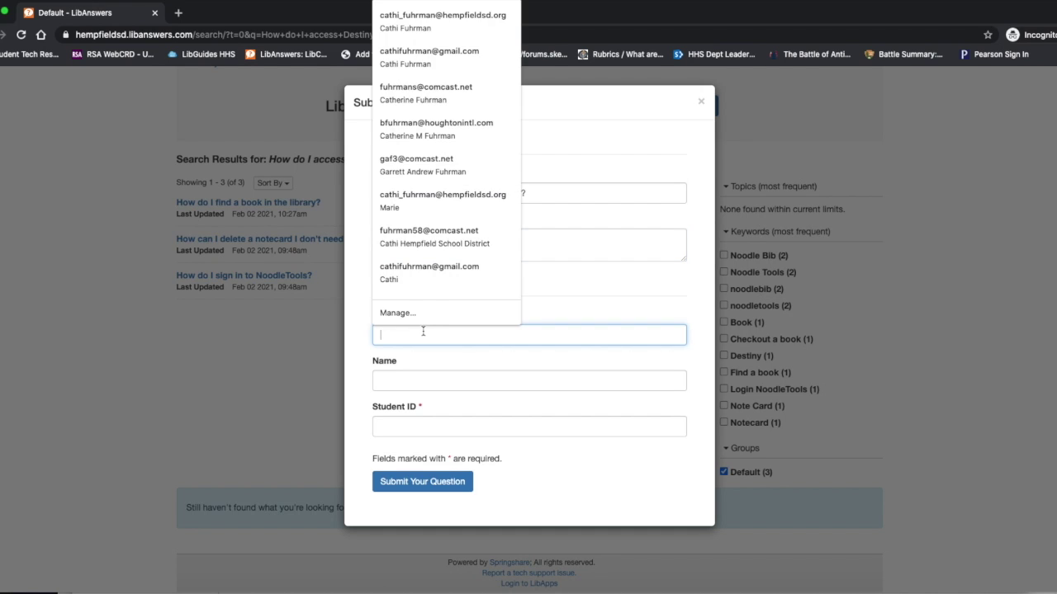
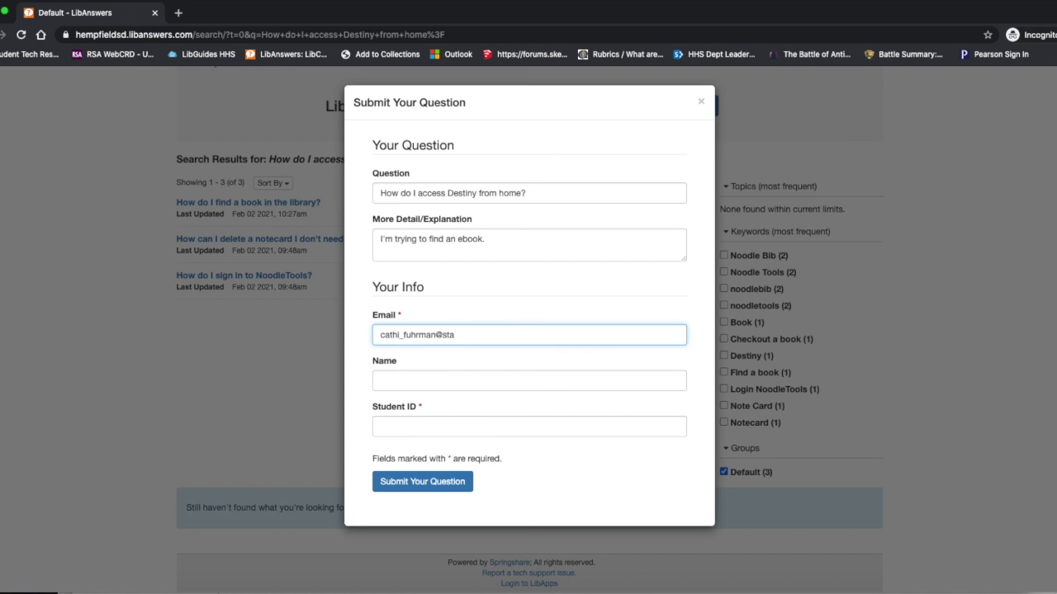
{"action": "left_click", "coordinate": [437, 380]}
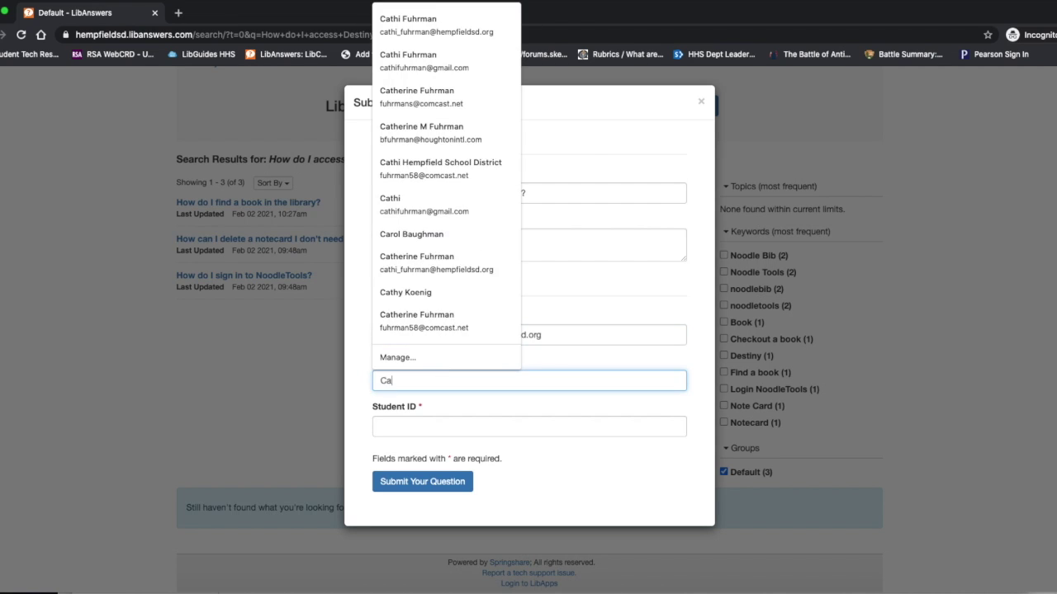
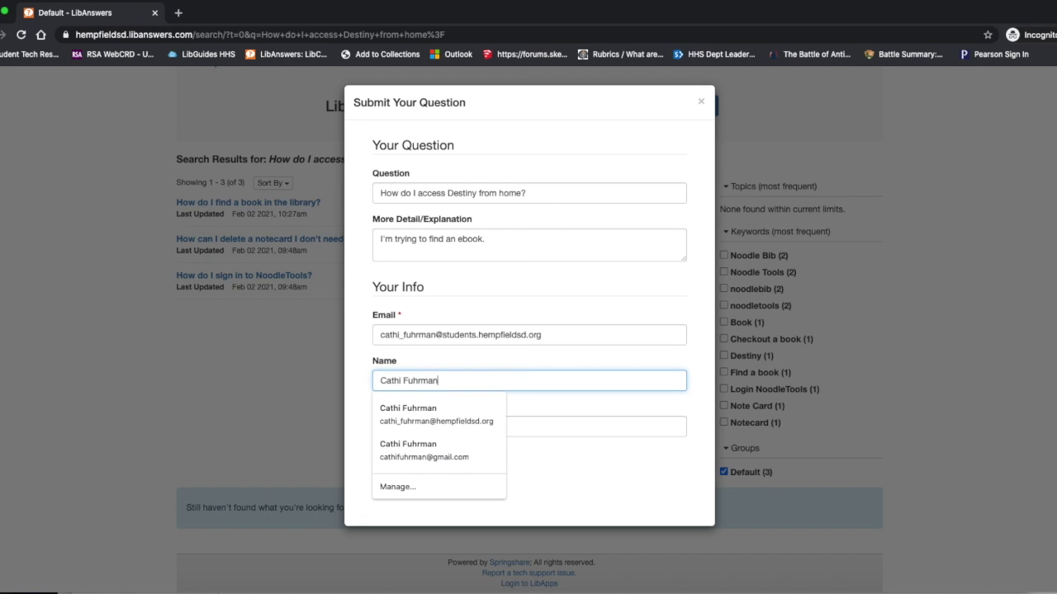
{"action": "left_click", "coordinate": [551, 427]}
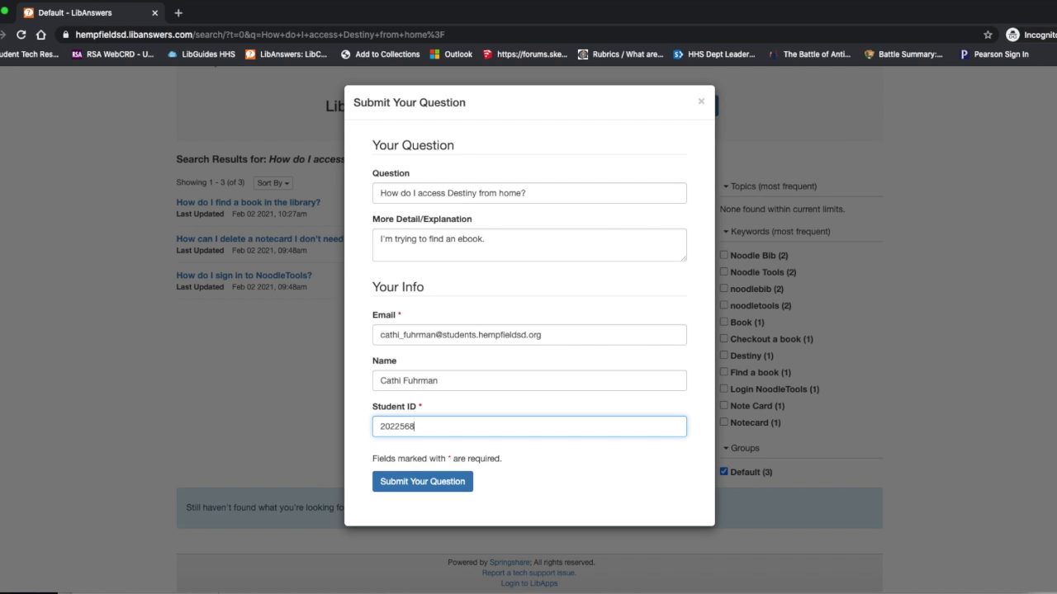
Step: Submit the question, close the form, and open the FAQ 'How do I find a book in the library?'
{"action": "left_click", "coordinate": [450, 481]}
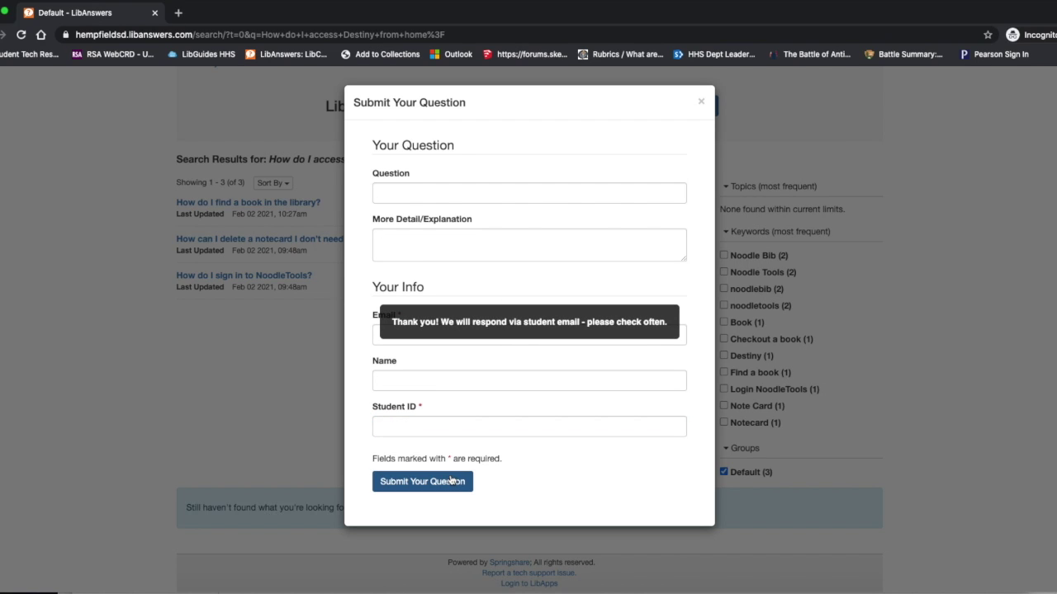
{"action": "left_click", "coordinate": [706, 103]}
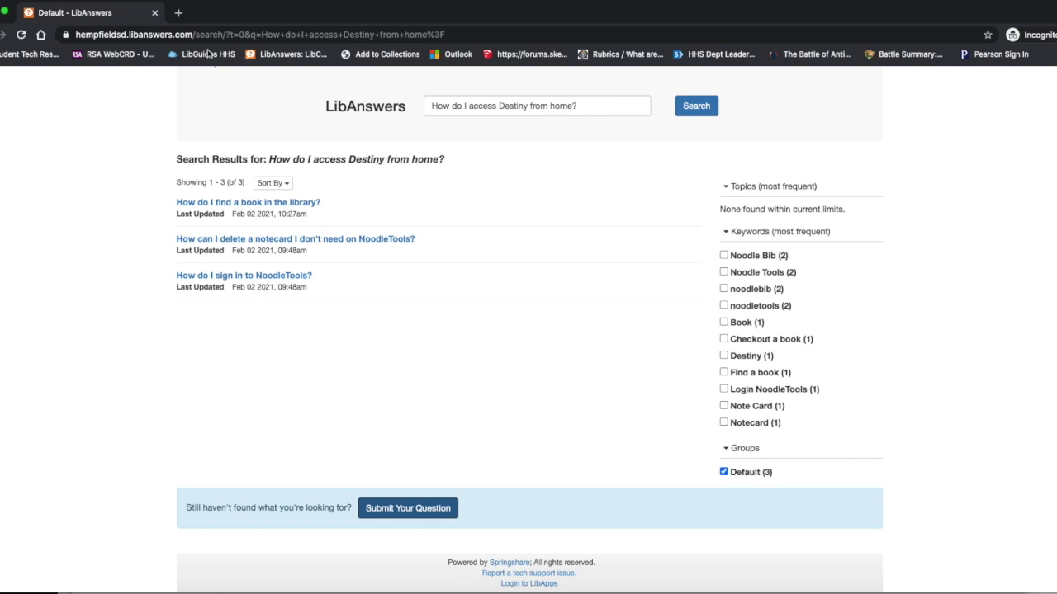
{"action": "left_click", "coordinate": [289, 205]}
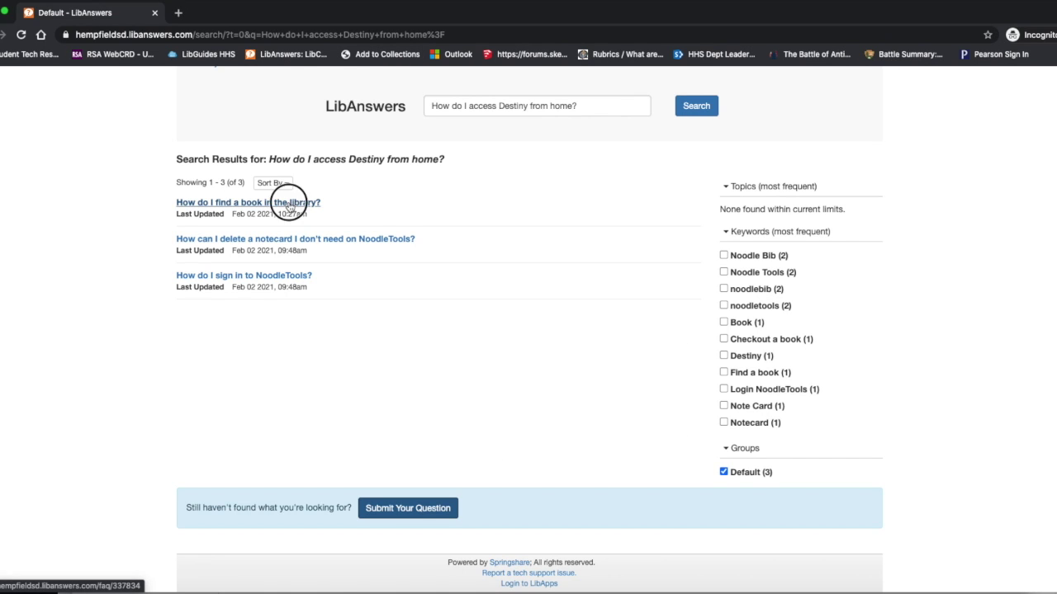
{"action": "scroll", "coordinate": [458, 342], "scroll_direction": "down", "scroll_amount": 1}
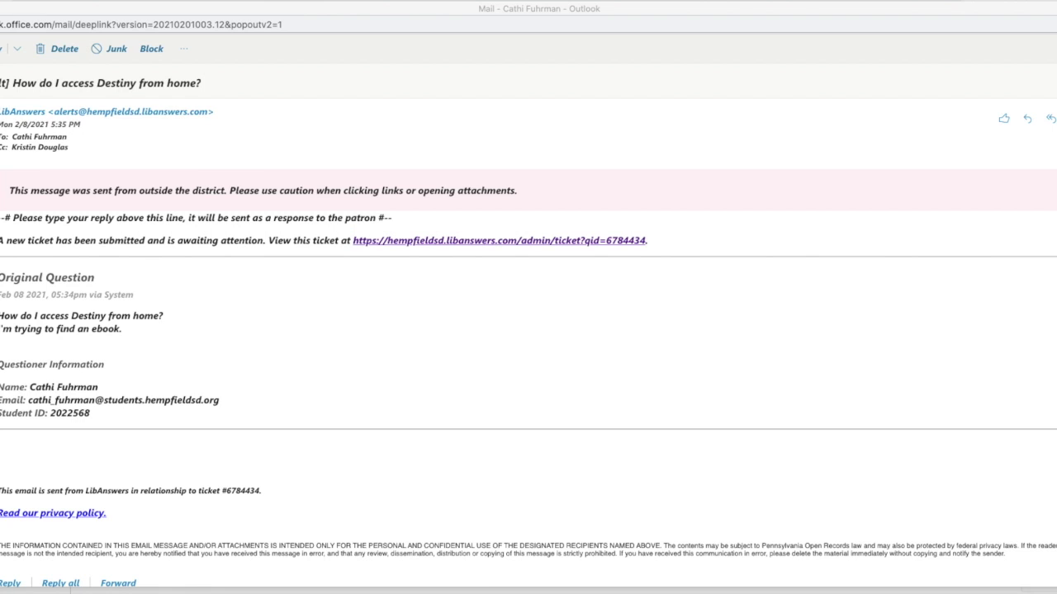
Step: Follow the admin ticket link in the Outlook alert email for the Destiny question
{"action": "left_click", "coordinate": [101, 295]}
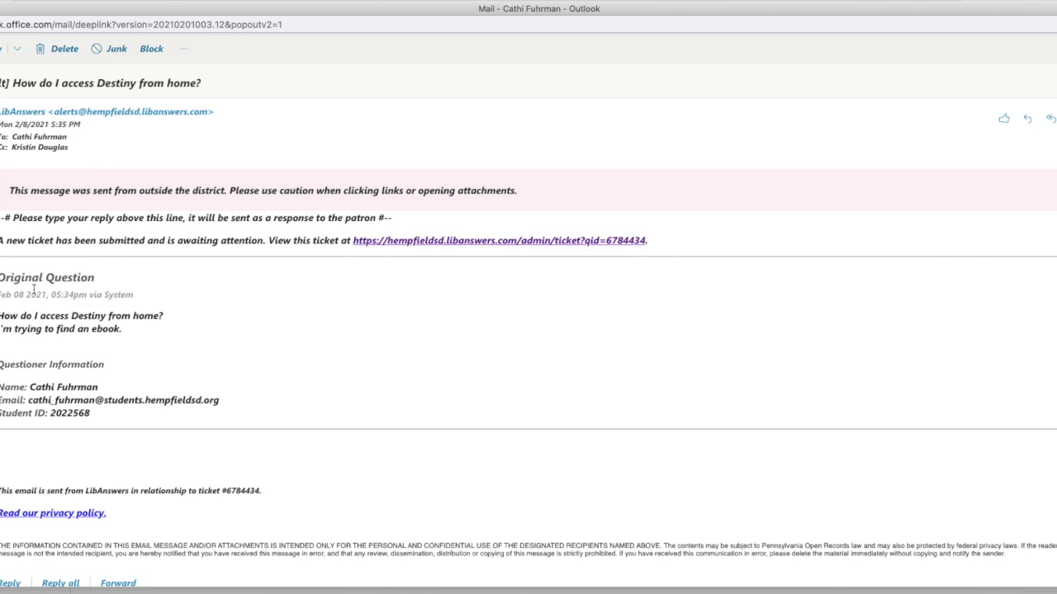
{"action": "left_click_drag", "start_coordinate": [1, 277], "coordinate": [250, 363]}
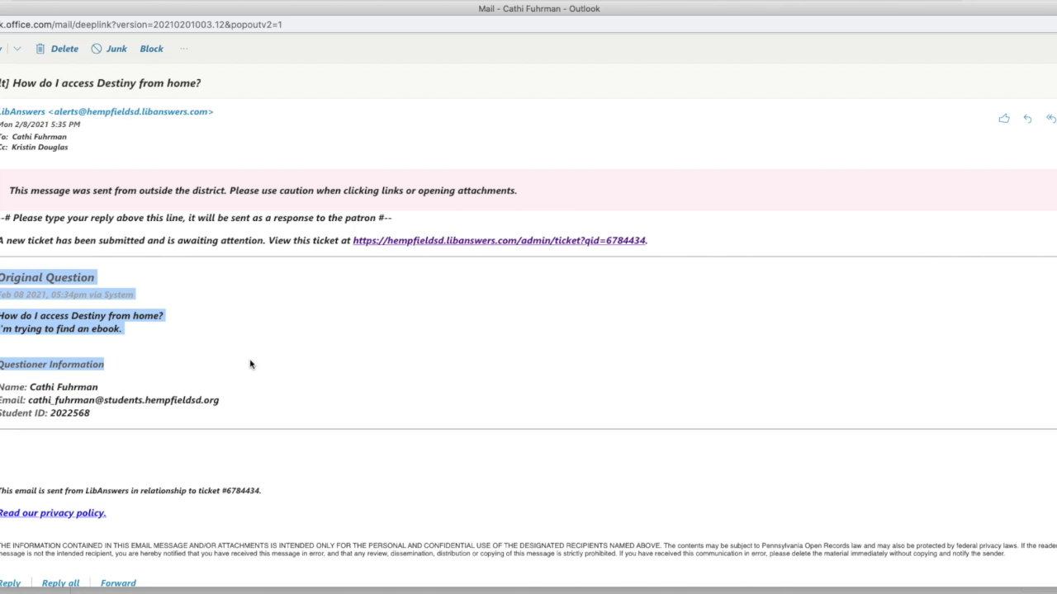
{"action": "left_click", "coordinate": [574, 241]}
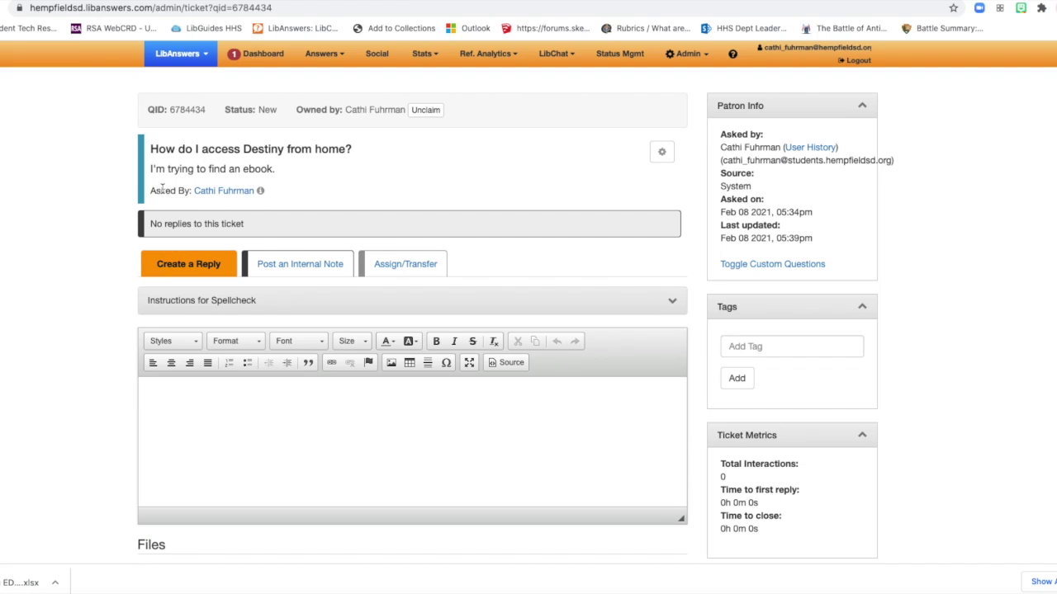
Step: Look through the internal note and transfer-to-user options, then return to replying to the patron
{"action": "left_click", "coordinate": [315, 275]}
{"action": "left_click", "coordinate": [402, 267]}
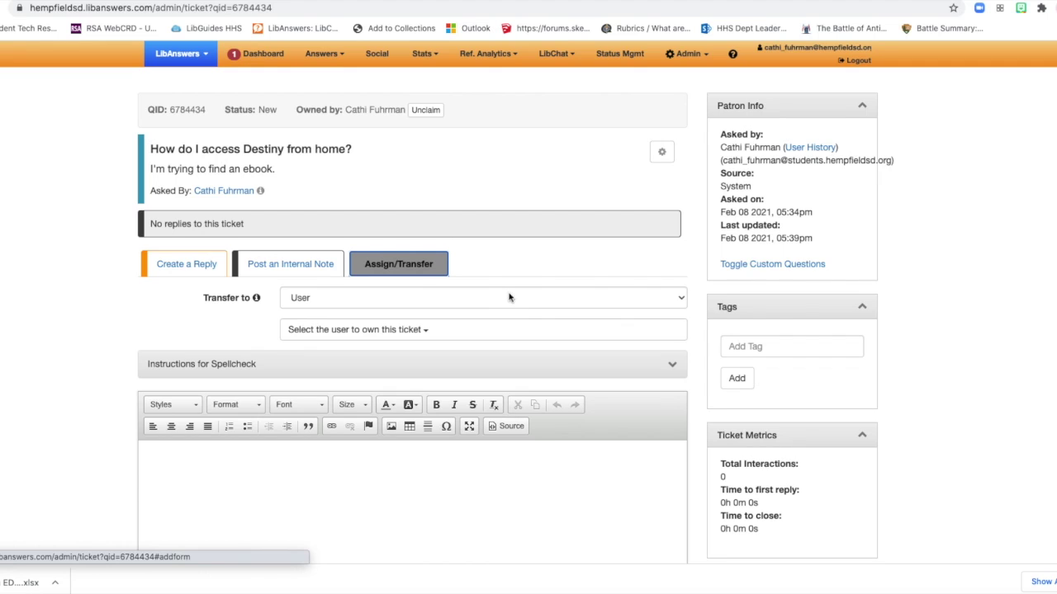
{"action": "left_click", "coordinate": [507, 296]}
{"action": "left_click", "coordinate": [510, 303]}
{"action": "left_click", "coordinate": [512, 331]}
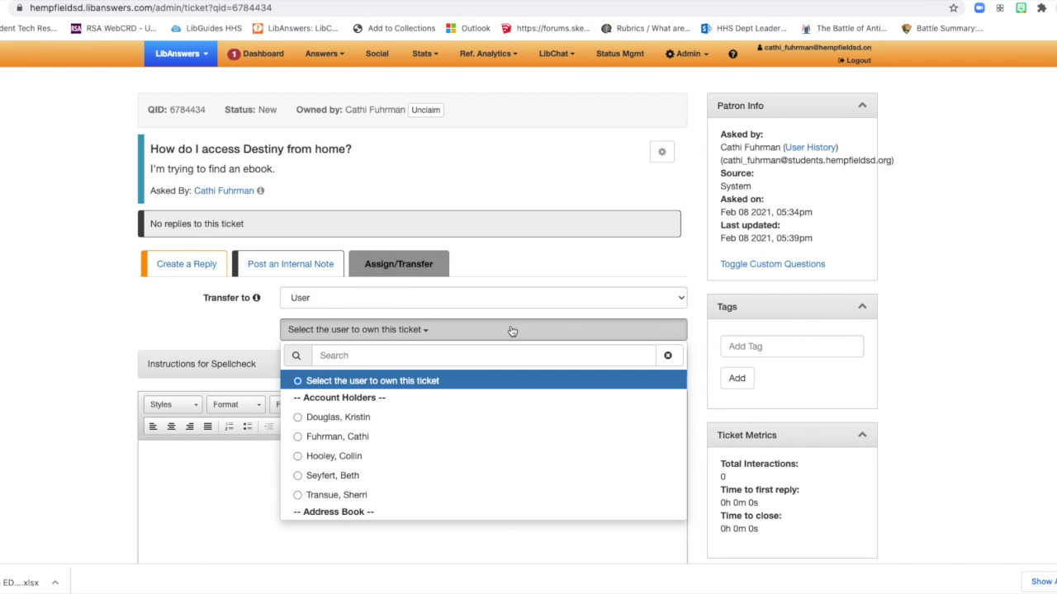
{"action": "left_click", "coordinate": [180, 265]}
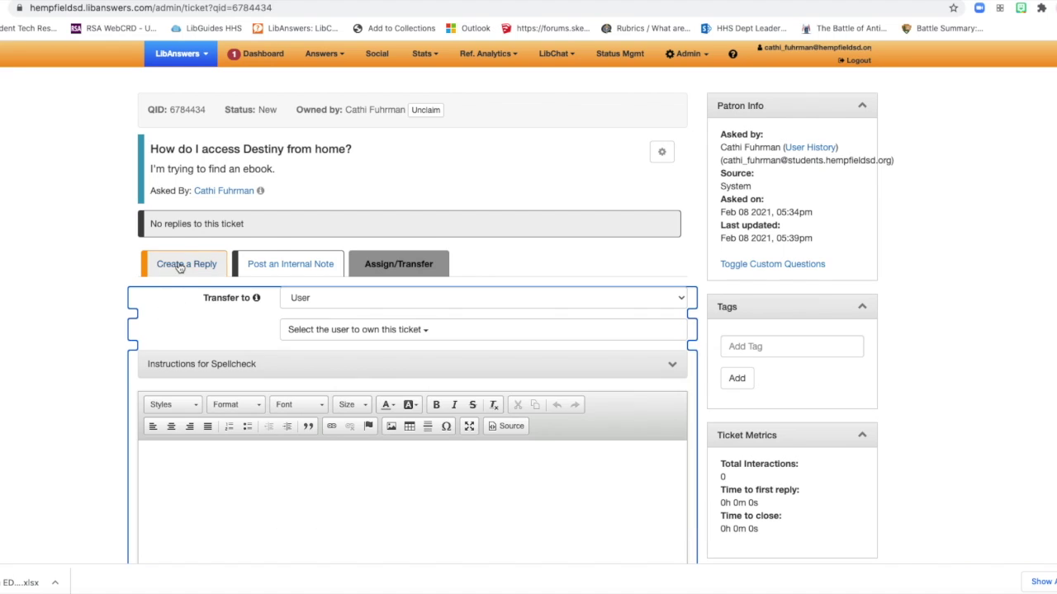
{"action": "scroll", "coordinate": [330, 322], "scroll_direction": "down", "scroll_amount": 1}
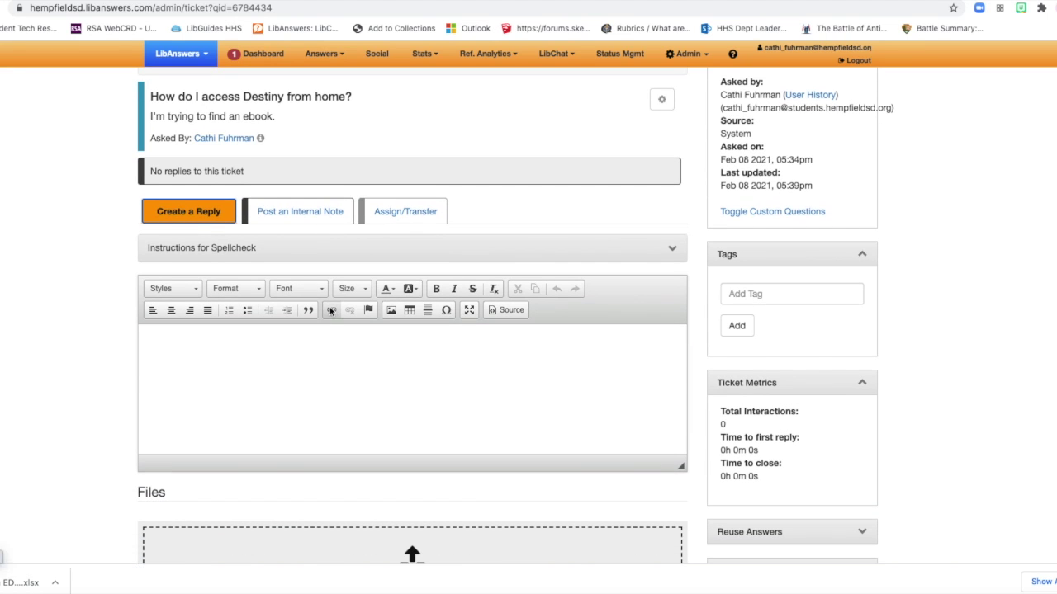
Step: Write the reply: start on the library's home page (pasted URL), choose Find a Book, log in
{"action": "left_click", "coordinate": [233, 342]}
{"action": "type", "text": "S"}
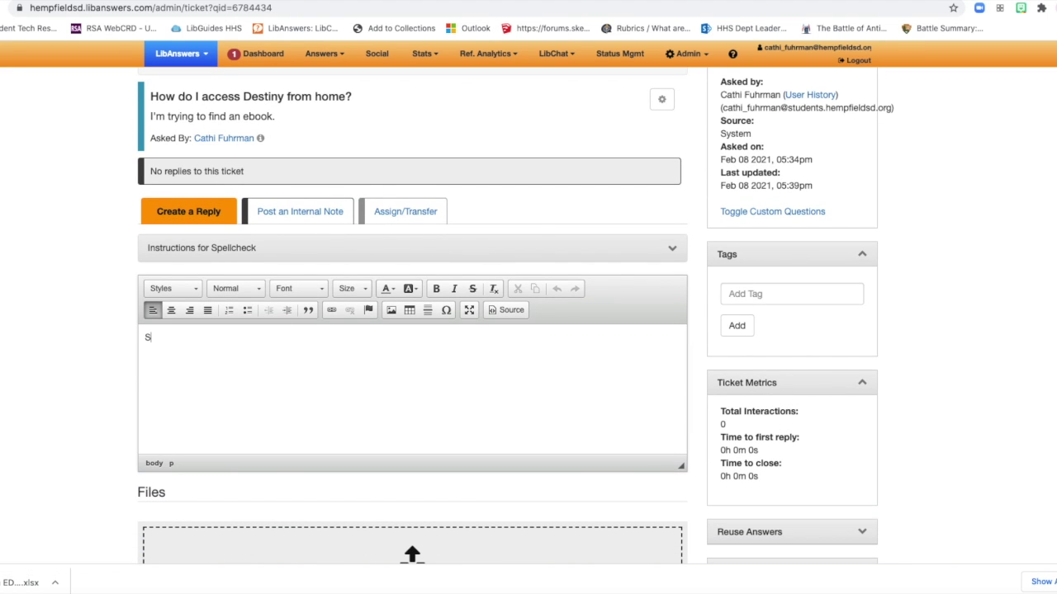
{"action": "type", "text": "tart on th"}
{"action": "type", "text": "e lbirary"}
{"action": "type", "text": "ry"}
{"action": "type", "text": "'s home page:"}
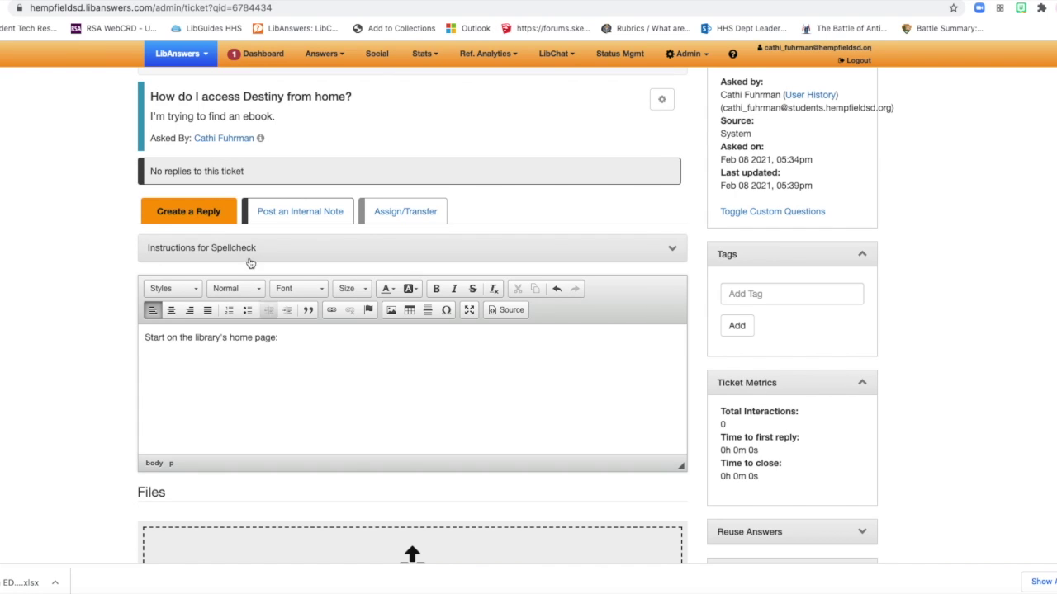
{"action": "type", "text": "https://start.students.hempfieldsd.org/hhs-library/"}
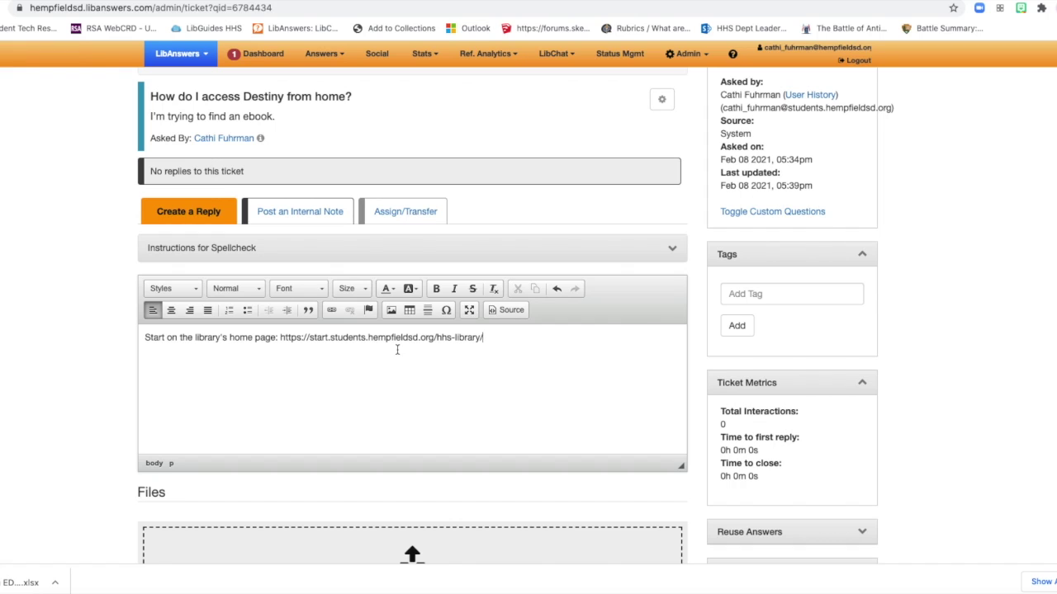
{"action": "type", "text": "Then choose Find a Book. Make s"}
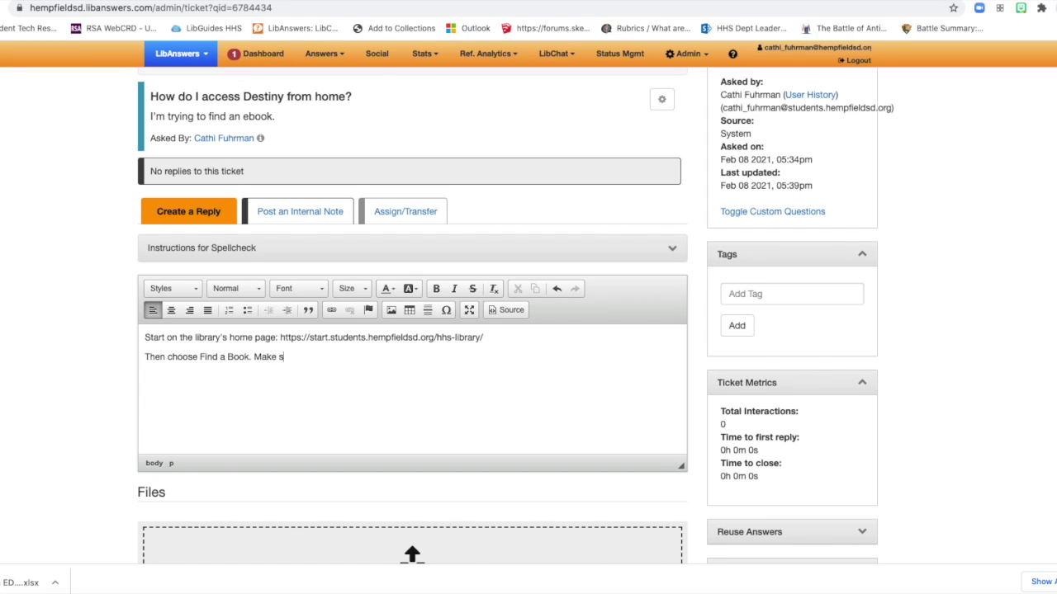
{"action": "type", "text": "ure you login using your"}
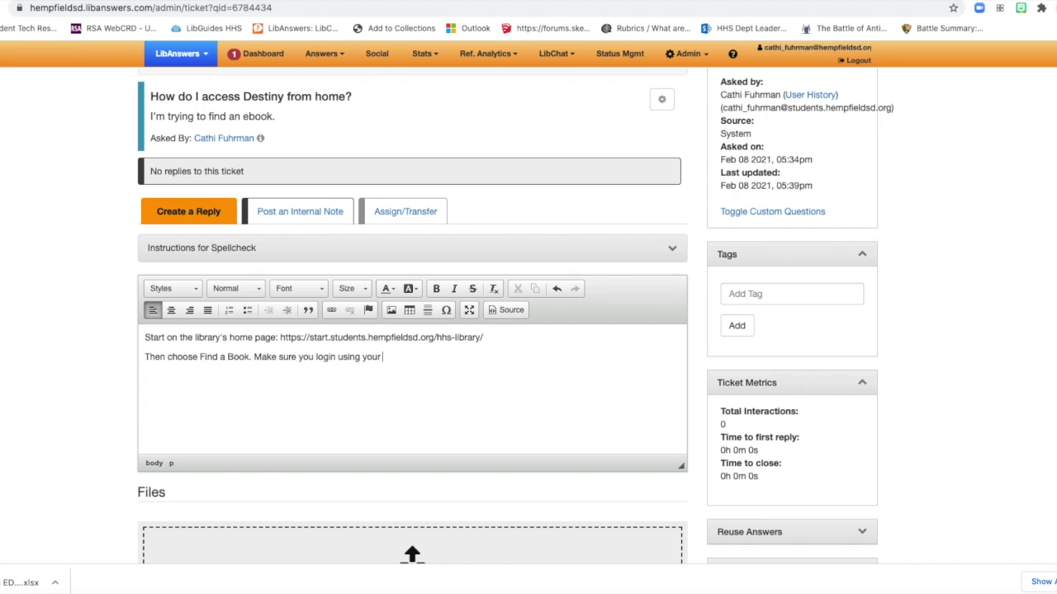
{"action": "type", "text": " username and passwo"}
{"action": "type", "text": "rd i nthe "}
{"action": "type", "text": "in the "}
{"action": "type", "text": "upper right corner."}
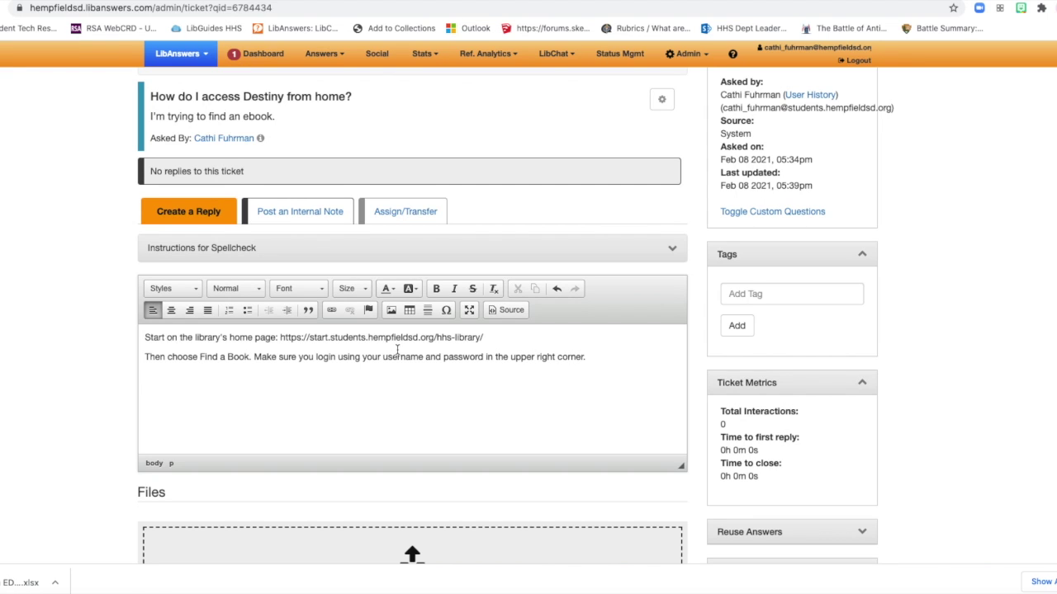
Step: Set the reply's Add to FAQ Group option to Default
{"action": "scroll", "coordinate": [397, 351], "scroll_direction": "down", "scroll_amount": 5}
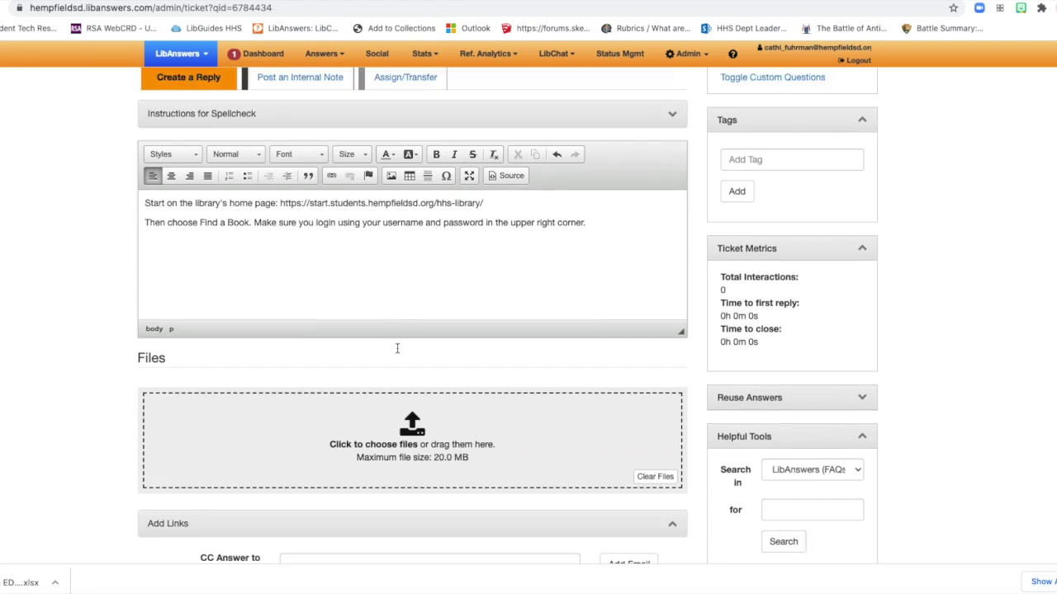
{"action": "scroll", "coordinate": [397, 353], "scroll_direction": "down", "scroll_amount": 4}
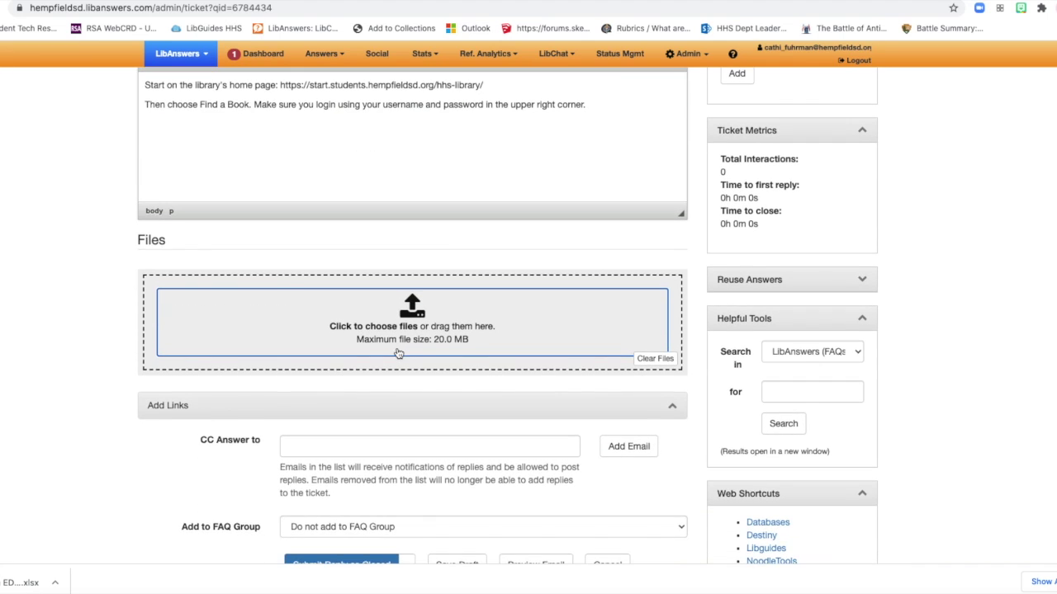
{"action": "left_click", "coordinate": [384, 328]}
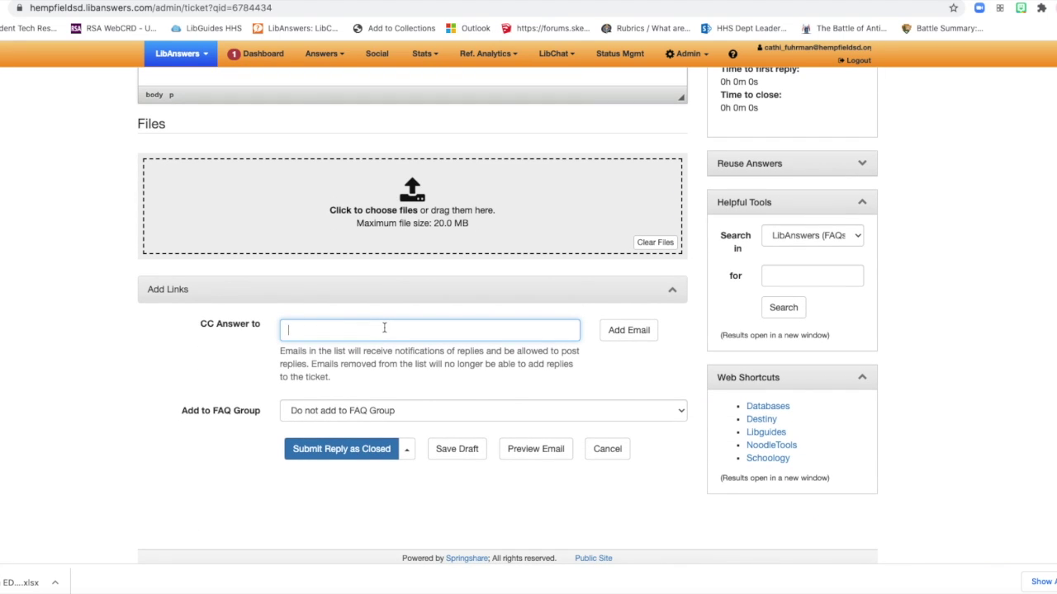
{"action": "left_click", "coordinate": [419, 414]}
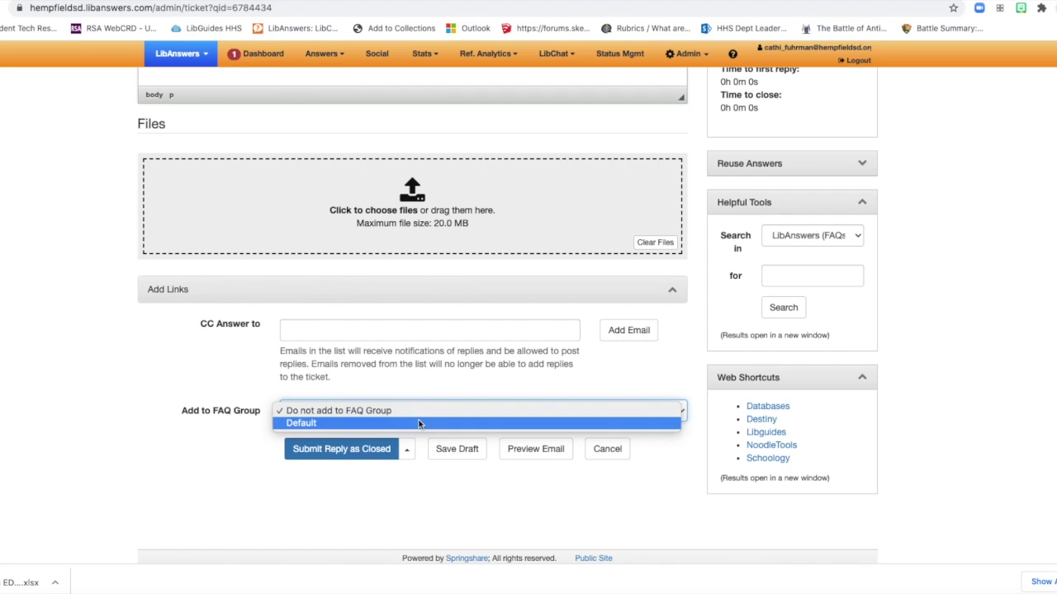
{"action": "left_click", "coordinate": [419, 424]}
Step: Tag the ticket with 'Destiny'
{"action": "scroll", "coordinate": [627, 394], "scroll_direction": "up", "scroll_amount": 4}
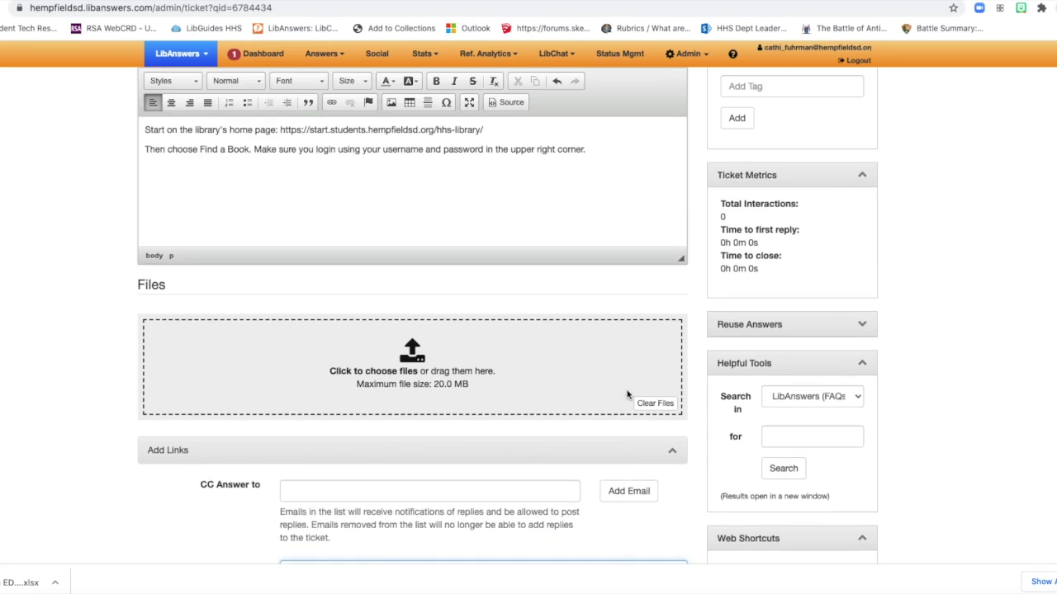
{"action": "scroll", "coordinate": [627, 395], "scroll_direction": "up", "scroll_amount": 5}
{"action": "left_click", "coordinate": [776, 345]}
{"action": "type", "text": "Destiny"}
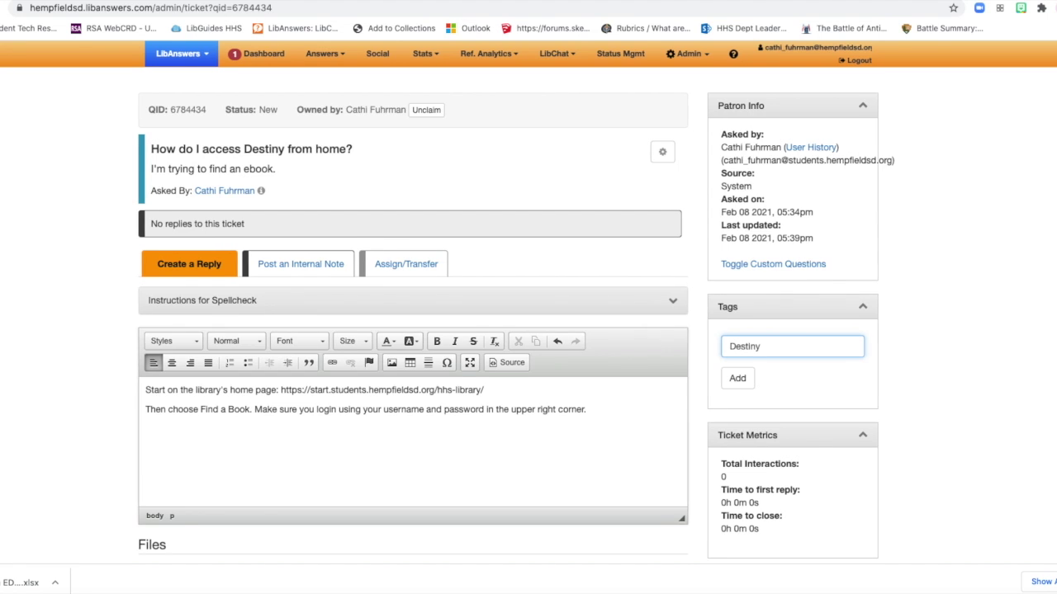
Step: Send the reply with the status Submit as Closed
{"action": "scroll", "coordinate": [776, 345], "scroll_direction": "down", "scroll_amount": 2}
{"action": "scroll", "coordinate": [830, 307], "scroll_direction": "down", "scroll_amount": 5}
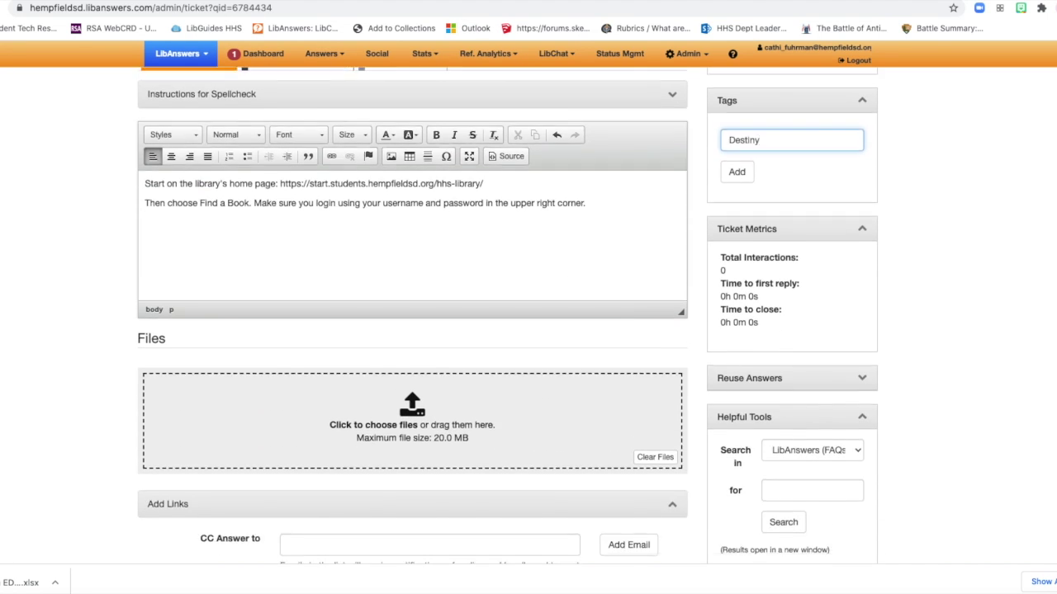
{"action": "scroll", "coordinate": [833, 321], "scroll_direction": "down", "scroll_amount": 3}
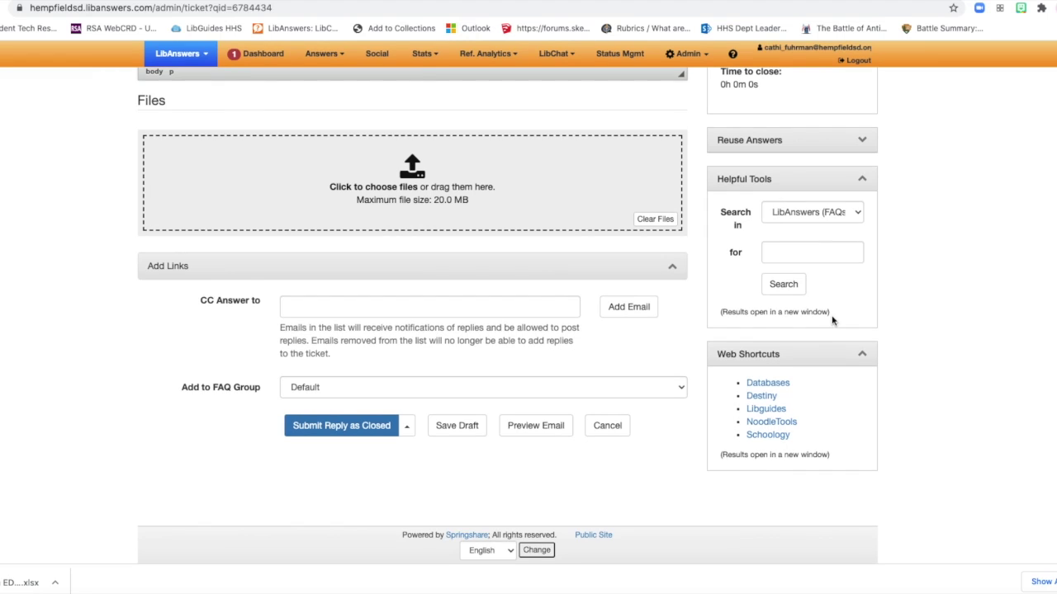
{"action": "left_click", "coordinate": [861, 140]}
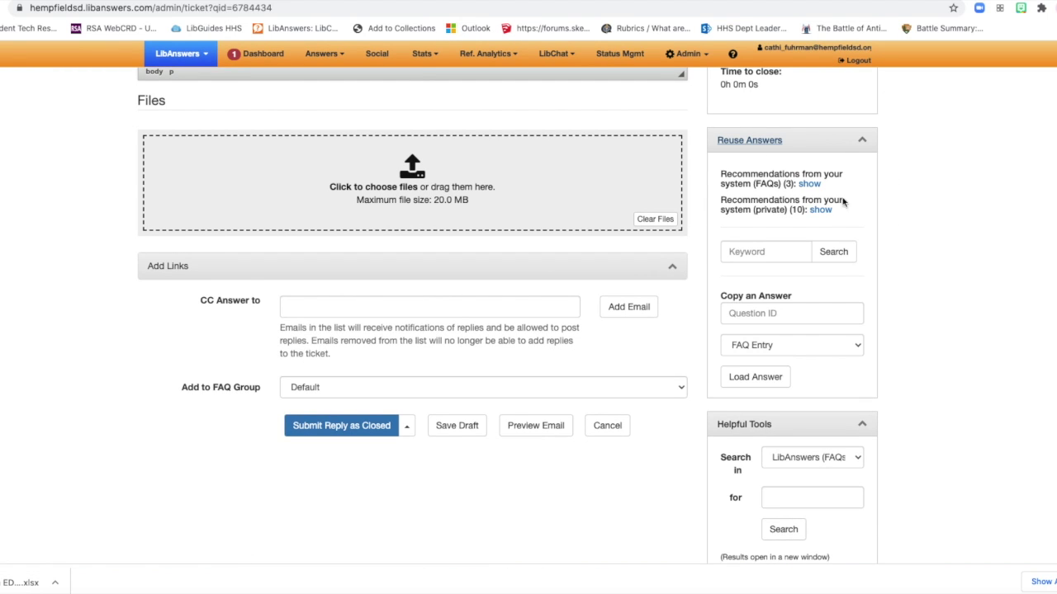
{"action": "scroll", "coordinate": [421, 389], "scroll_direction": "down", "scroll_amount": 1}
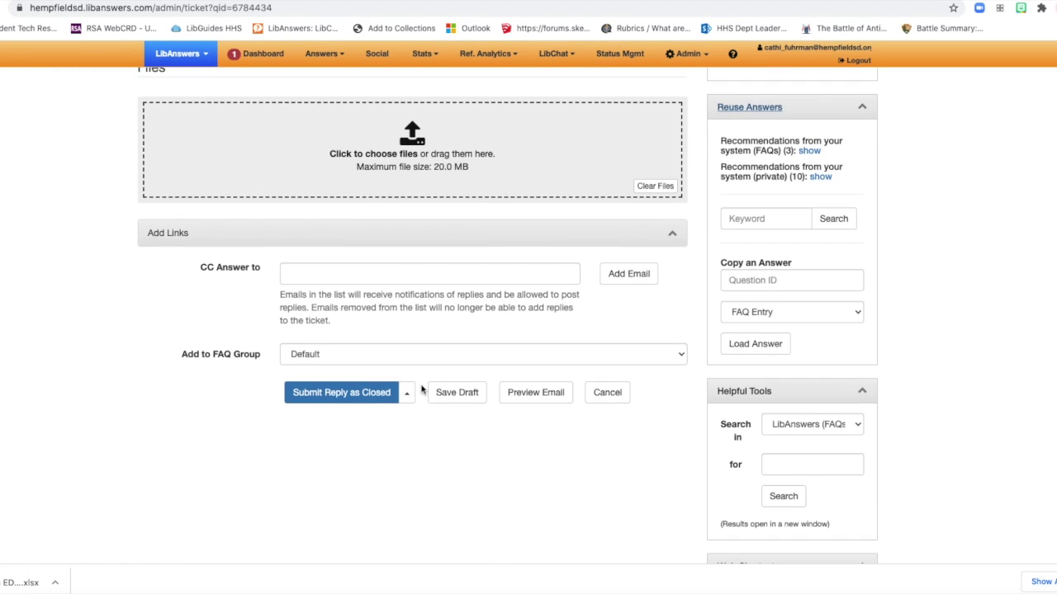
{"action": "left_click", "coordinate": [407, 397]}
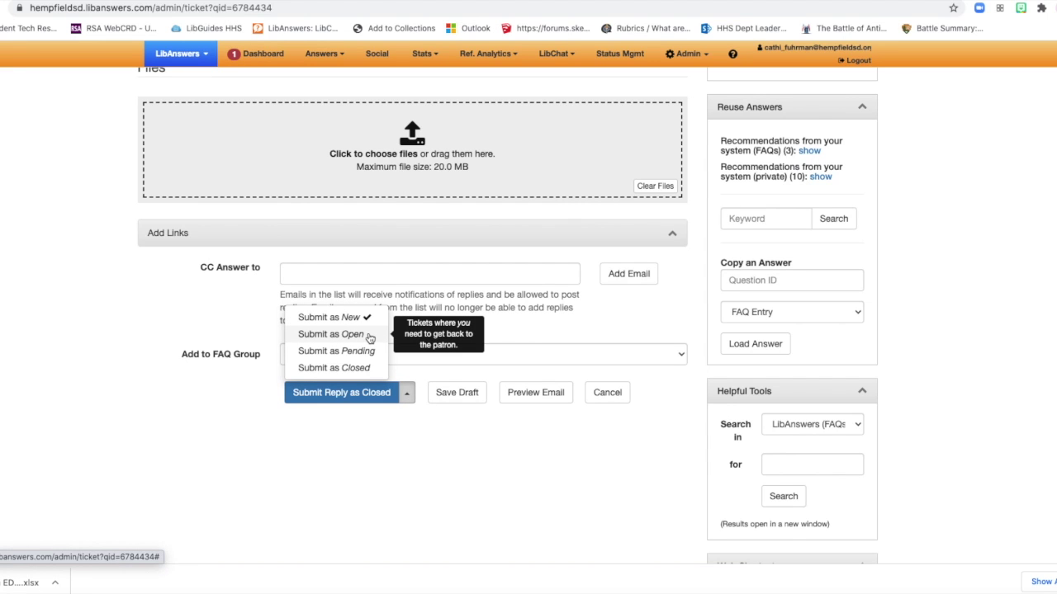
{"action": "left_click", "coordinate": [366, 367]}
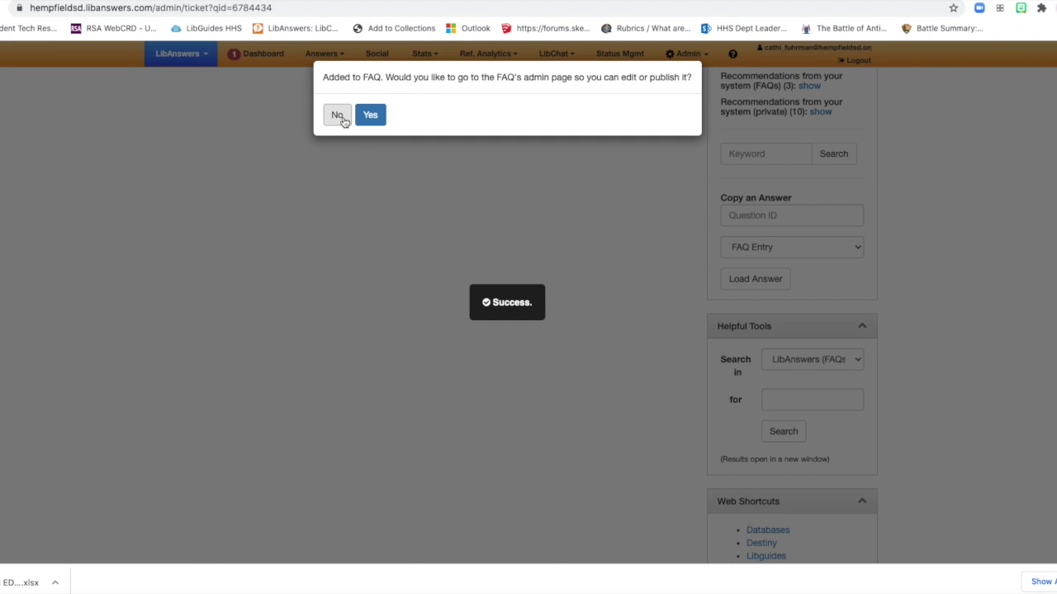
Step: Open the new Destiny FAQ's admin page and save its answer text
{"action": "left_click", "coordinate": [368, 116]}
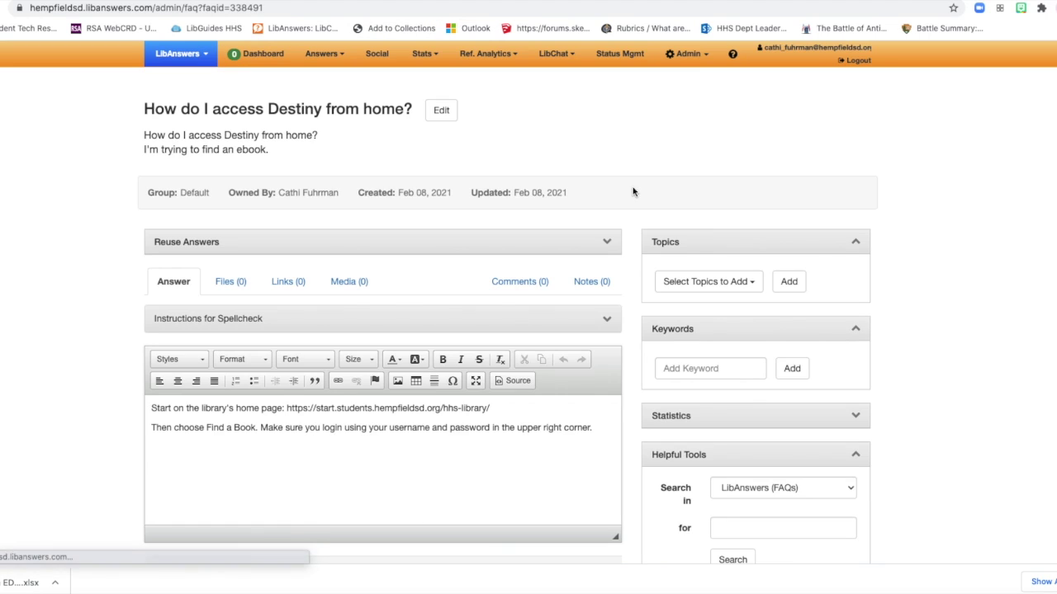
{"action": "scroll", "coordinate": [664, 231], "scroll_direction": "down", "scroll_amount": 2}
{"action": "scroll", "coordinate": [664, 231], "scroll_direction": "down", "scroll_amount": 2}
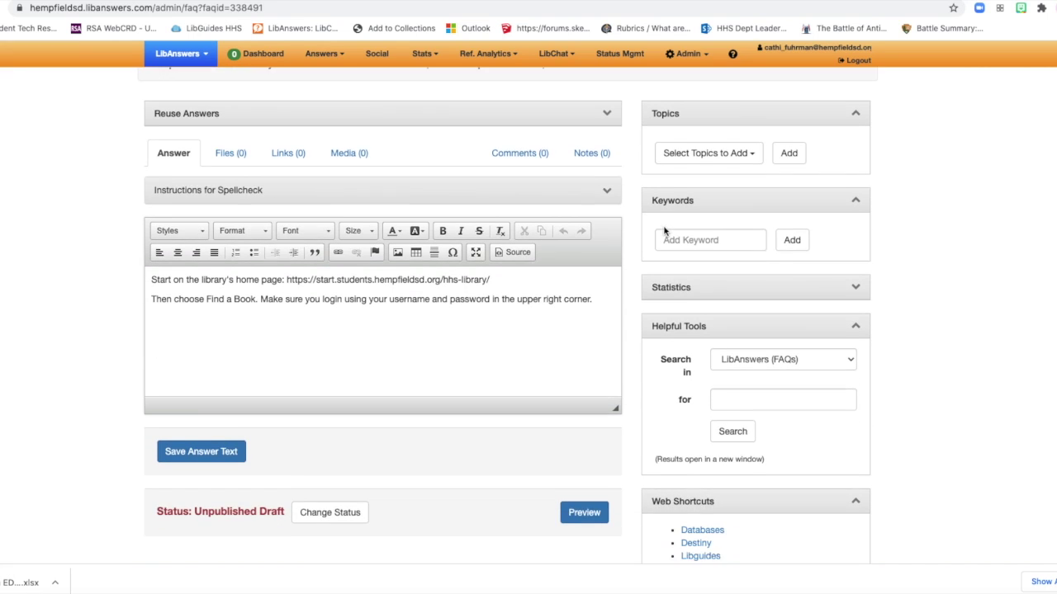
{"action": "left_click", "coordinate": [235, 438]}
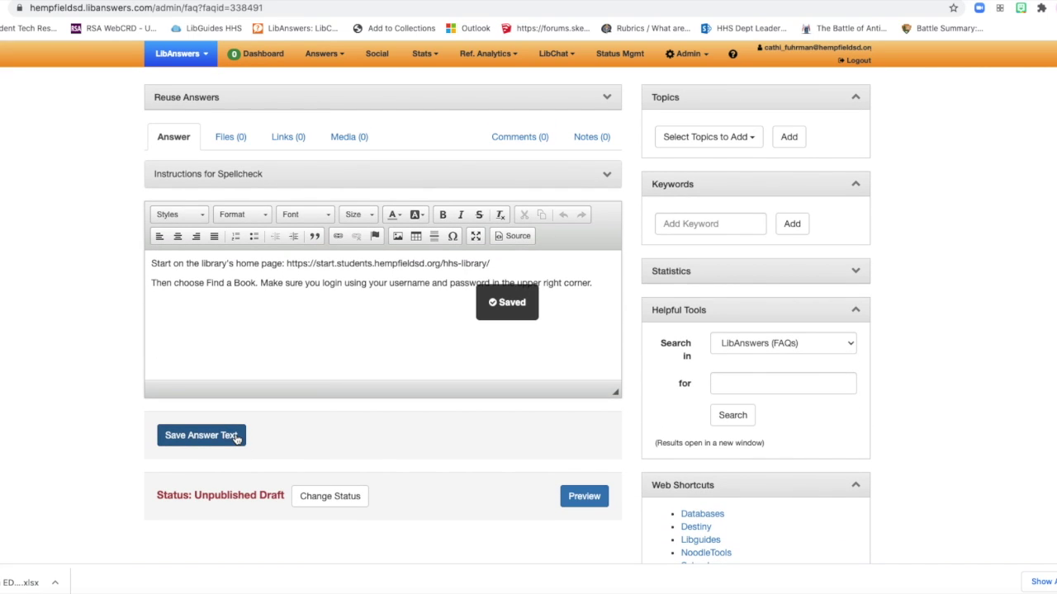
Step: Change the Destiny FAQ's status to Published and return to the dashboard
{"action": "left_click", "coordinate": [343, 500]}
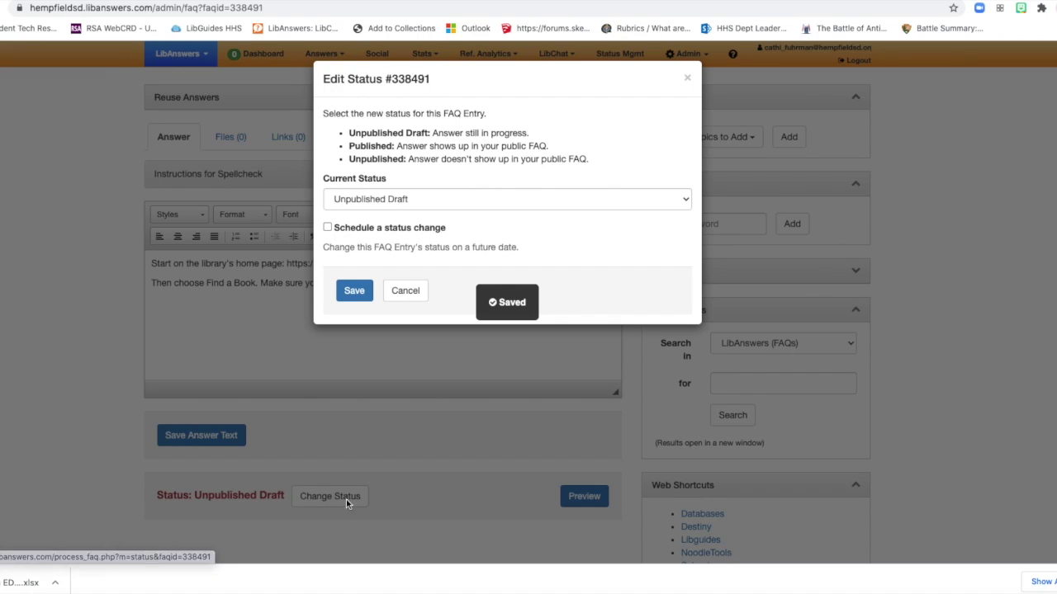
{"action": "left_click", "coordinate": [339, 201]}
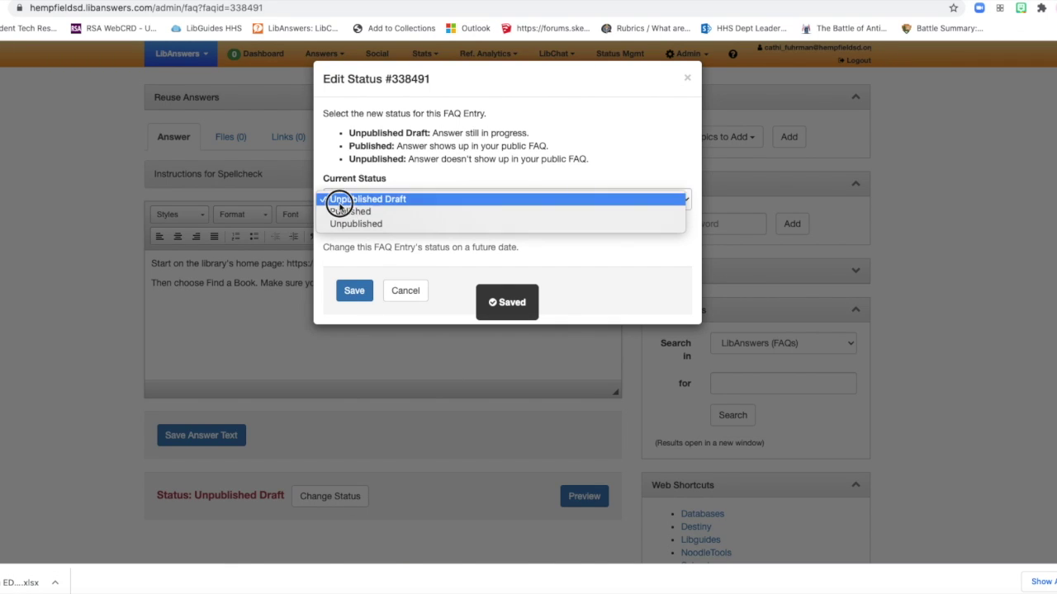
{"action": "left_click", "coordinate": [348, 211]}
{"action": "left_click", "coordinate": [360, 293]}
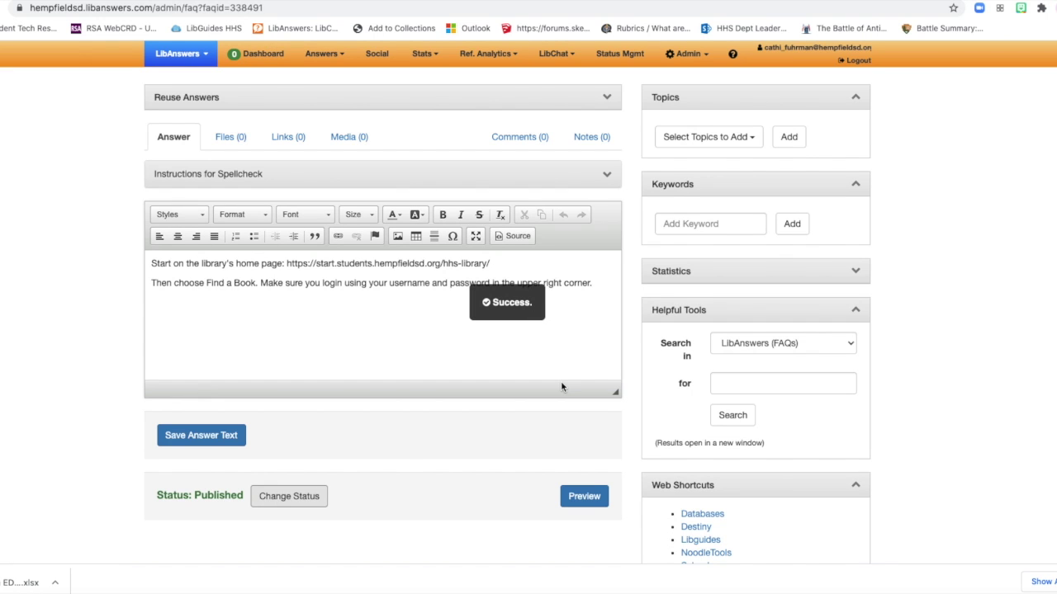
{"action": "scroll", "coordinate": [561, 387], "scroll_direction": "up", "scroll_amount": 4}
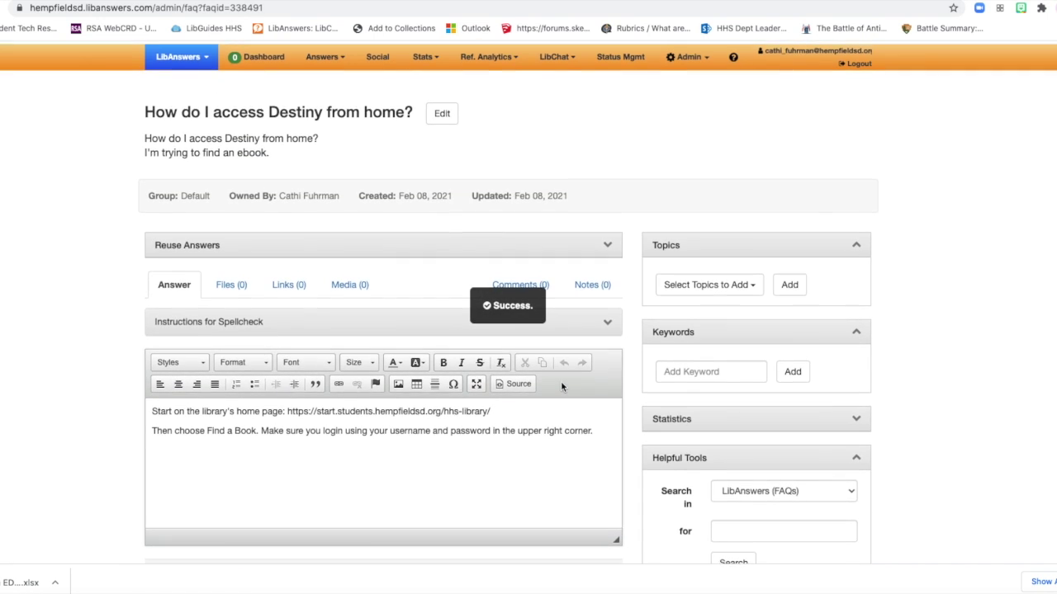
{"action": "left_click", "coordinate": [253, 56]}
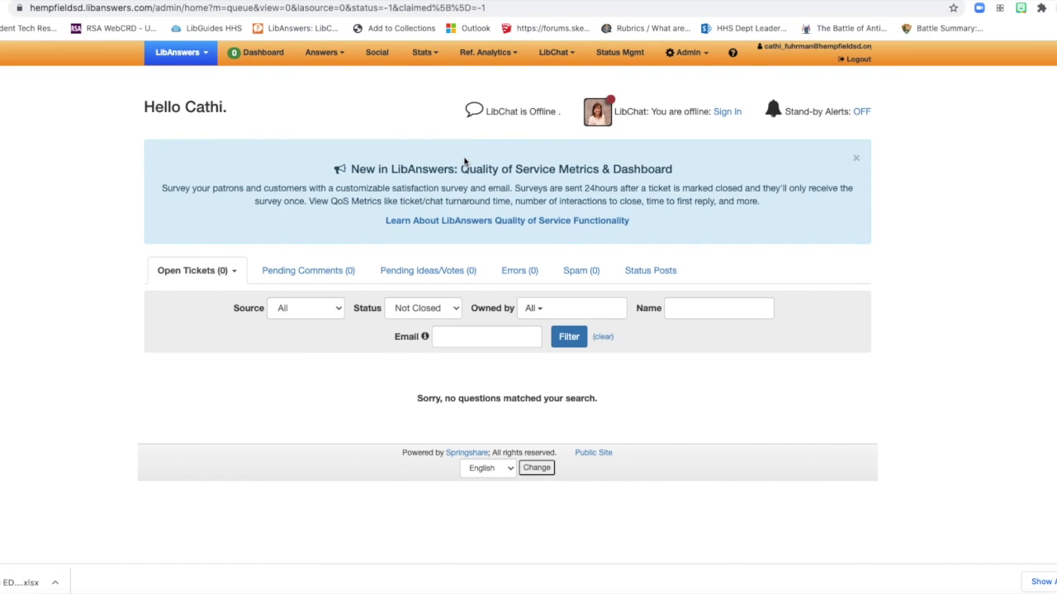
Step: Sign in to LibChat and check the Tickets and Chats lists
{"action": "left_click", "coordinate": [730, 114]}
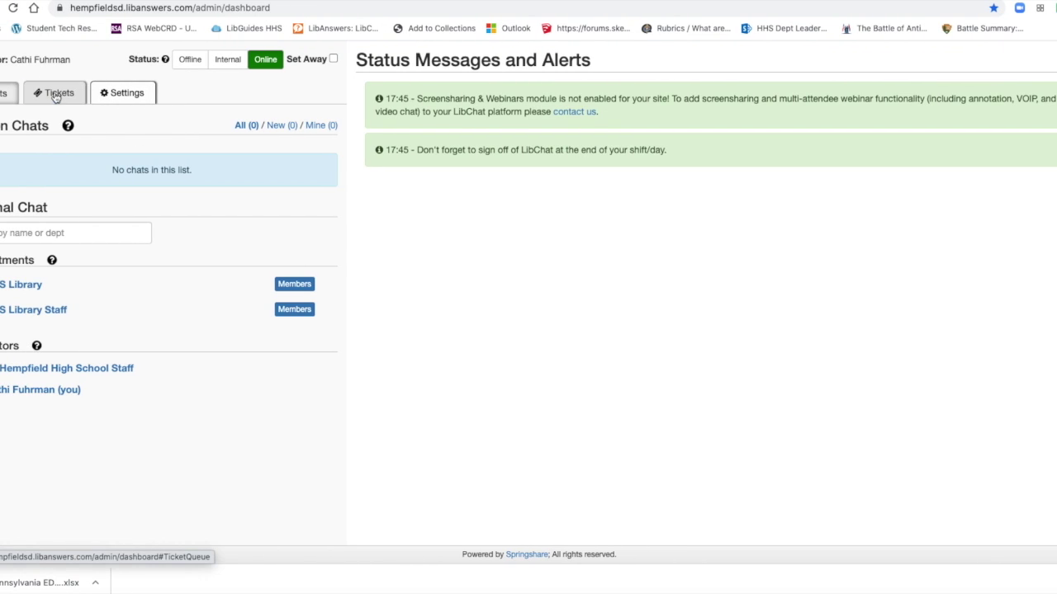
{"action": "left_click", "coordinate": [55, 94]}
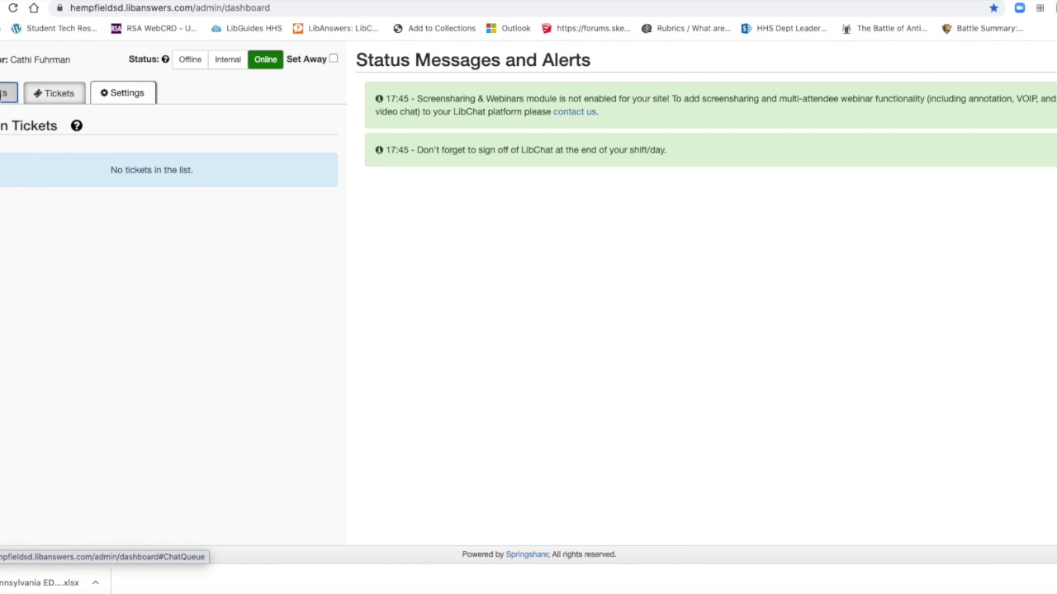
{"action": "left_click", "coordinate": [3, 92]}
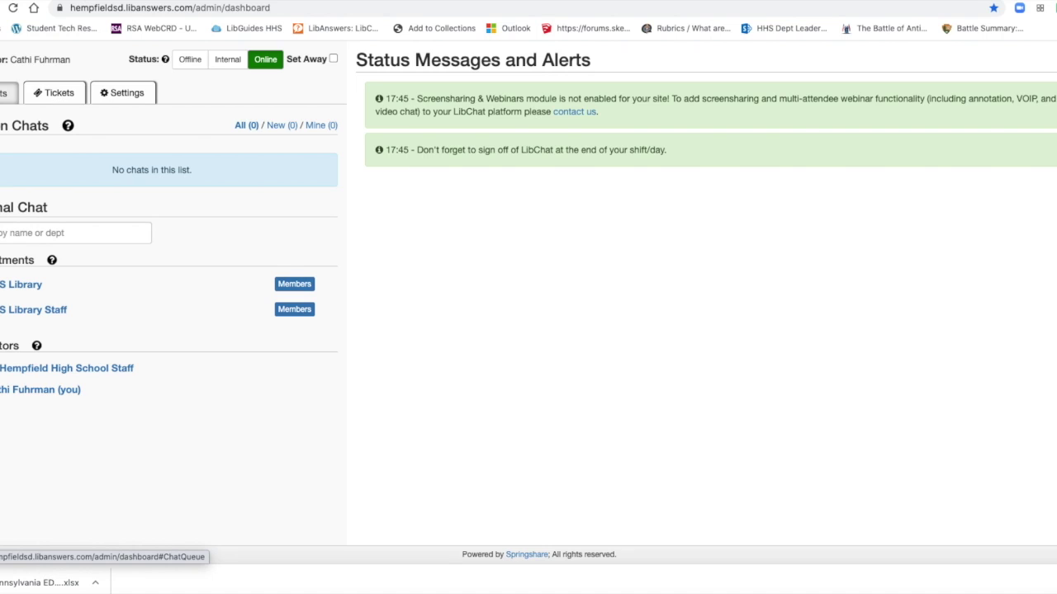
Step: Cycle the chat status through Internal and Offline, leaving it Online
{"action": "left_click", "coordinate": [218, 65]}
{"action": "left_click", "coordinate": [190, 62]}
{"action": "left_click", "coordinate": [265, 63]}
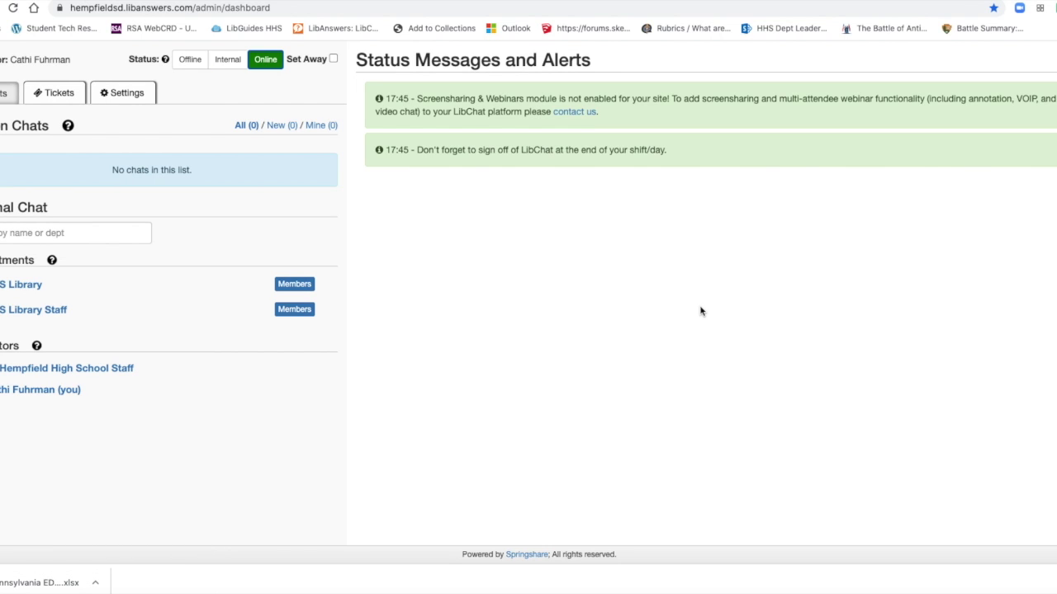